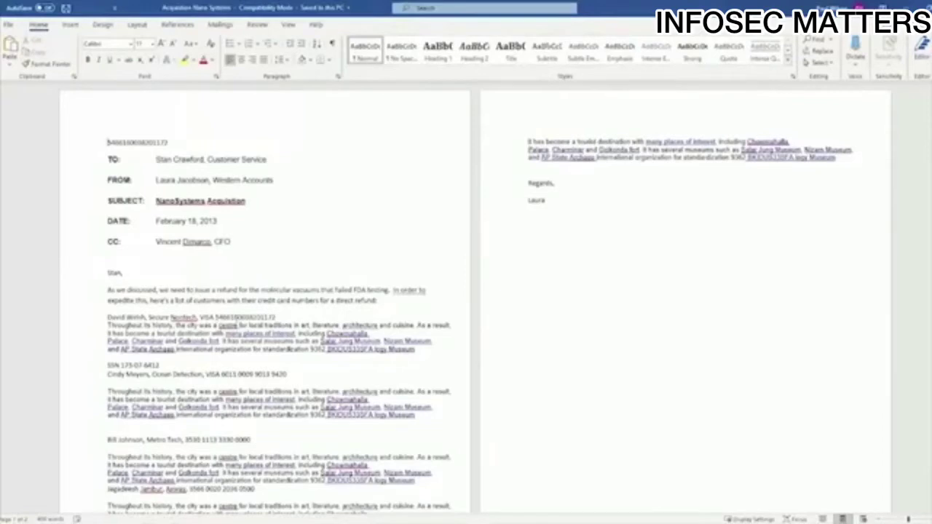
# - Select the VISA card number digits of the first, second and third customers, then reselect the first
pyautogui.doubleClick(242, 318)
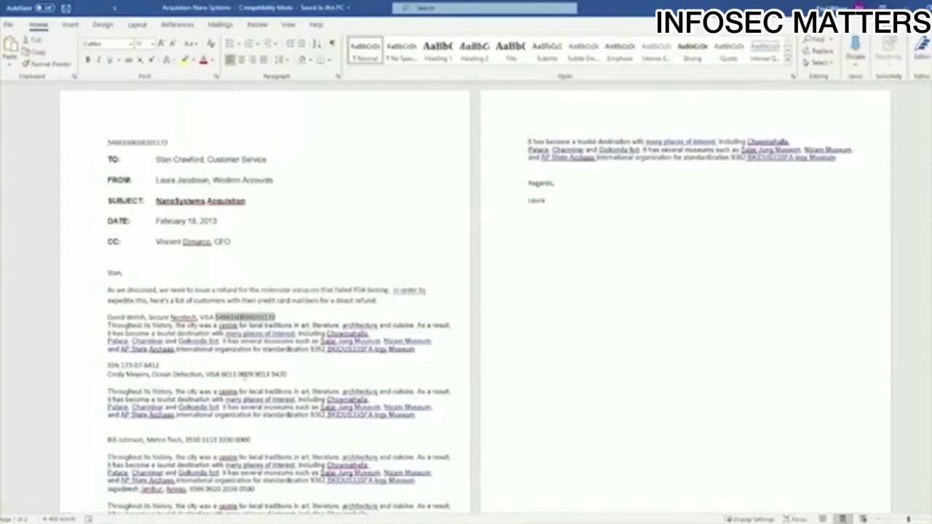
pyautogui.click(245, 376)
pyautogui.doubleClick(245, 375)
pyautogui.doubleClick(226, 441)
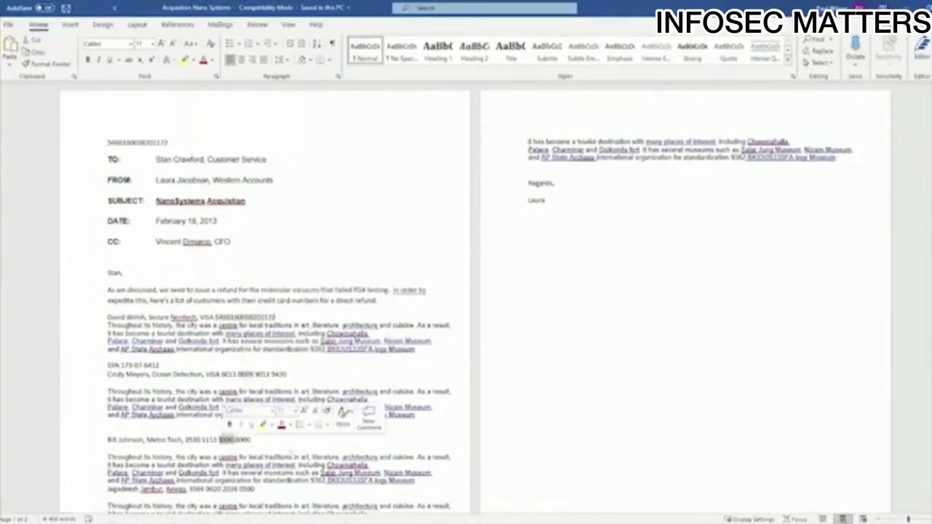
pyautogui.scroll(-3, 342, 414)
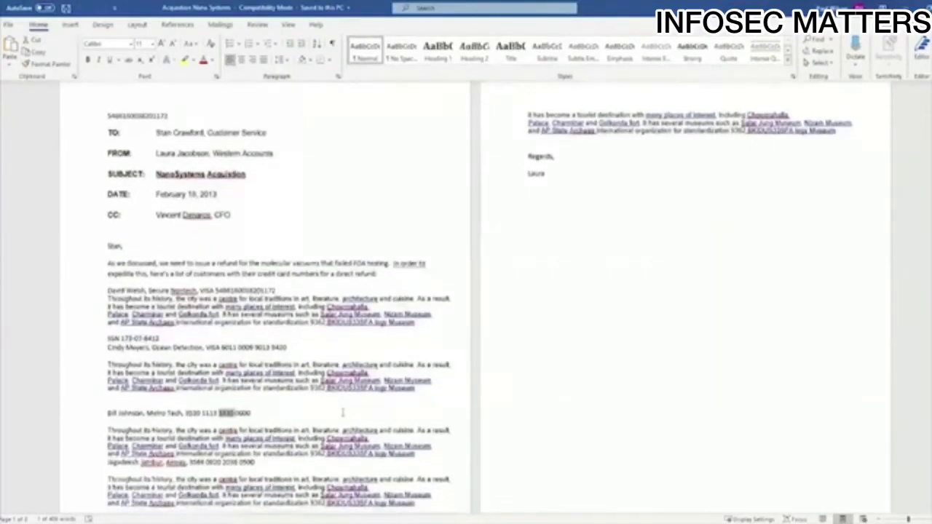
pyautogui.scroll(-1, 278, 299)
pyautogui.scroll(2, 278, 298)
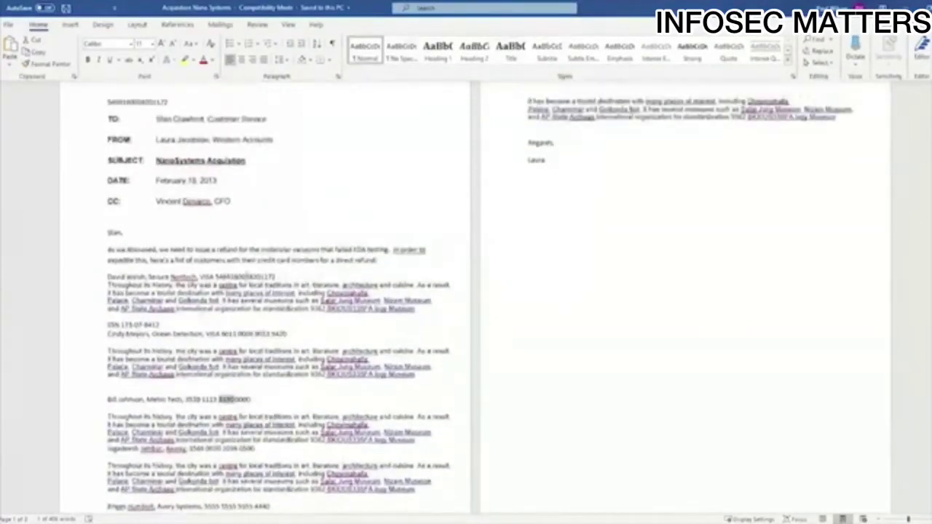
pyautogui.doubleClick(245, 276)
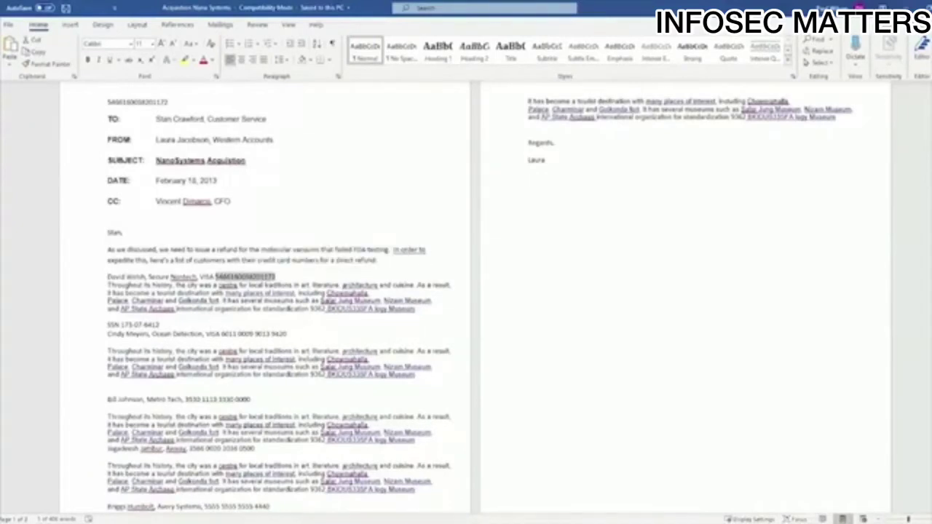
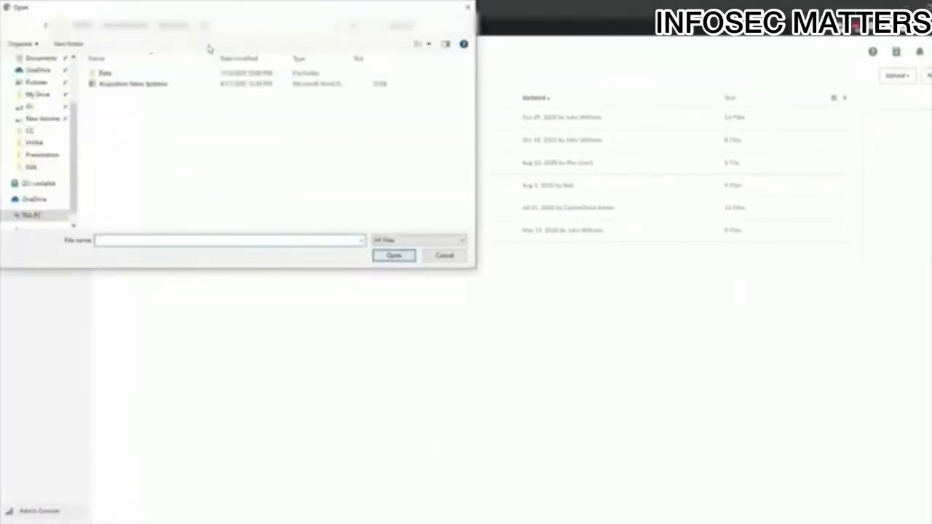
# - Upload Acquisition Nano Systems.docx to Box, giving CipherCloud an approval justification that names the finance approver
pyautogui.doubleClick(108, 84)
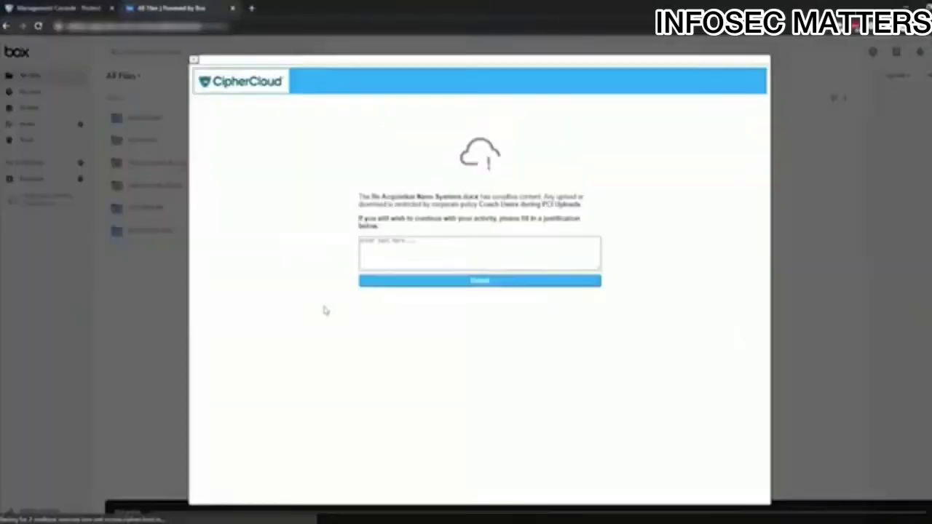
pyautogui.click(387, 259)
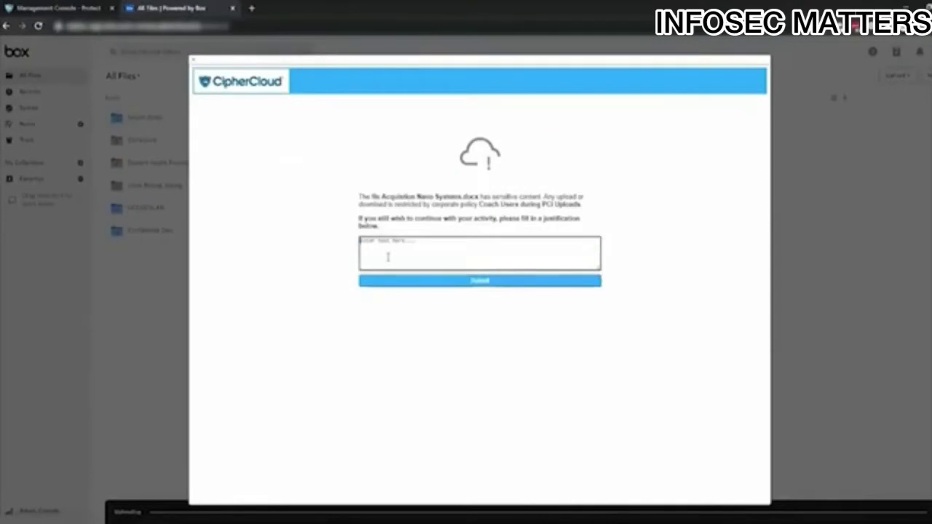
pyautogui.write('A')
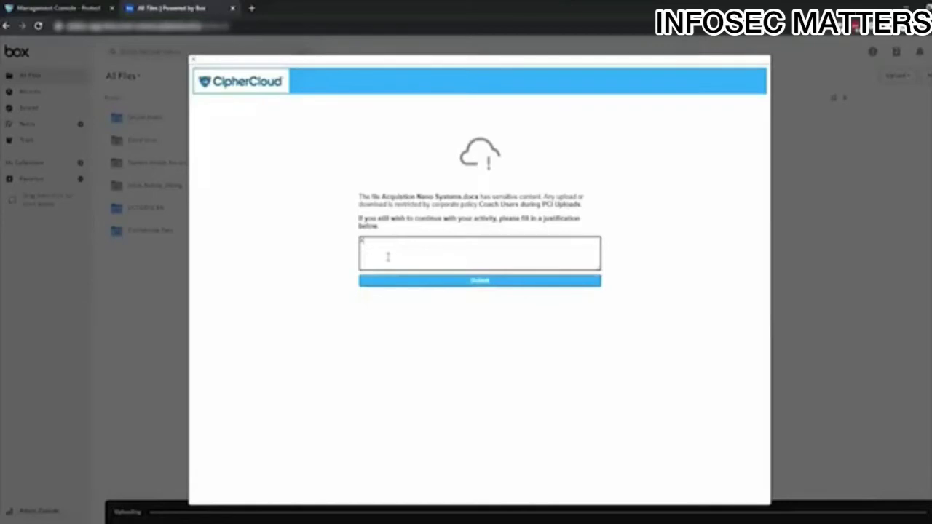
pyautogui.write('pproved by bill gate')
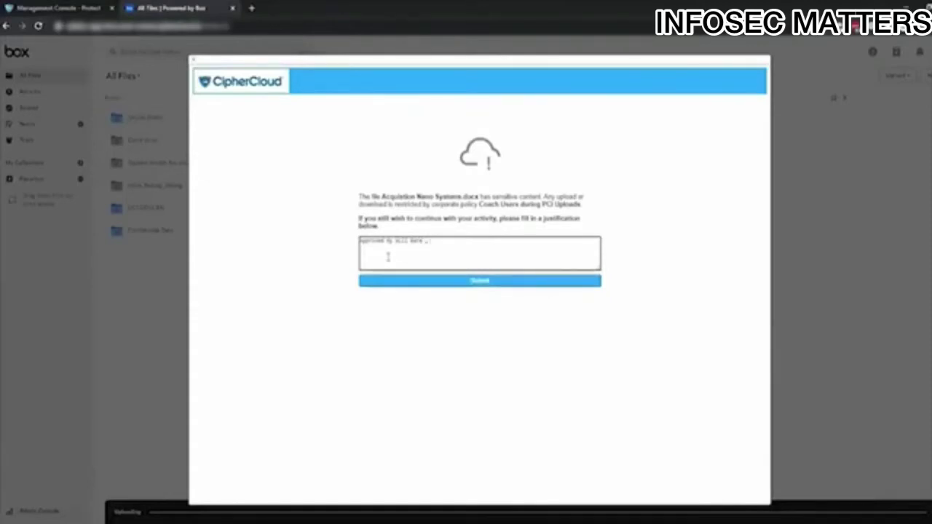
pyautogui.write(' , finance d')
pyautogui.write('ead')
pyautogui.click(480, 282)
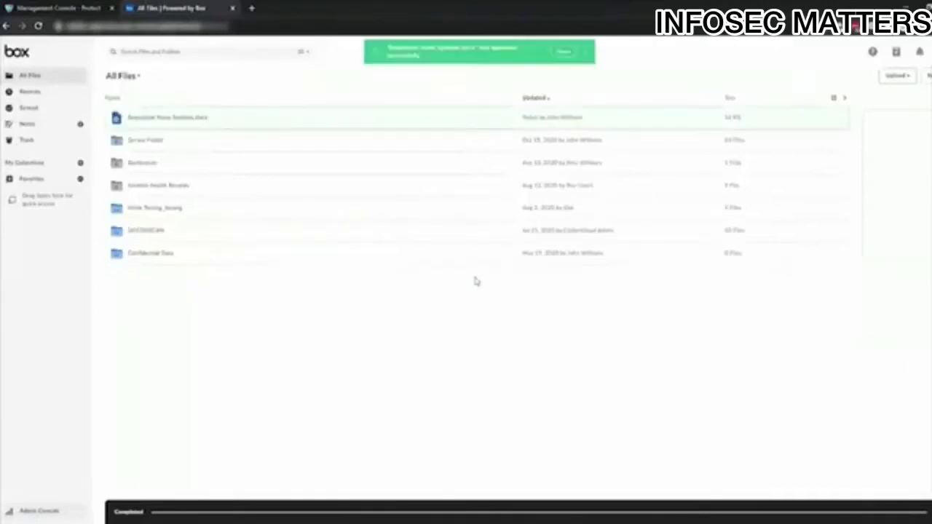
# - Preview the uploaded Acquisition Nano Systems.docx in Box and scroll down to its customer card list
pyautogui.click(260, 120)
pyautogui.doubleClick(262, 122)
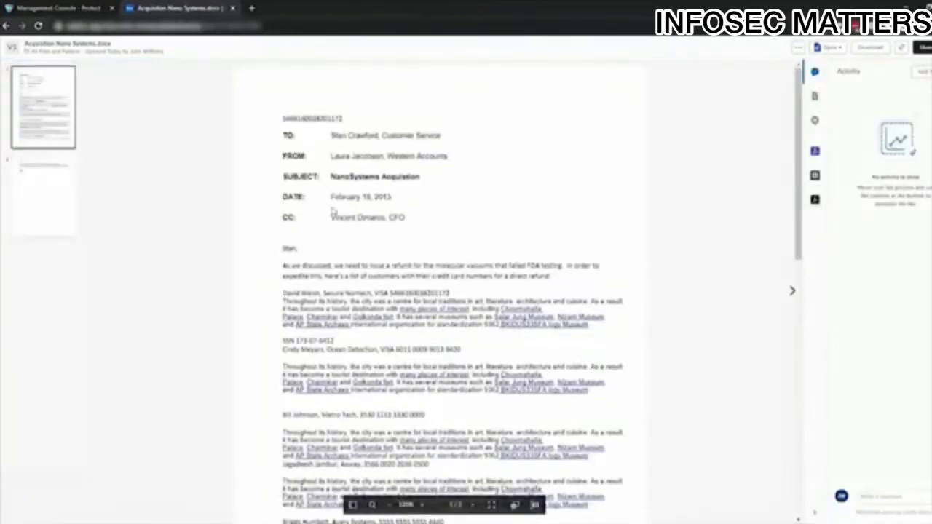
pyautogui.scroll(-3, 332, 211)
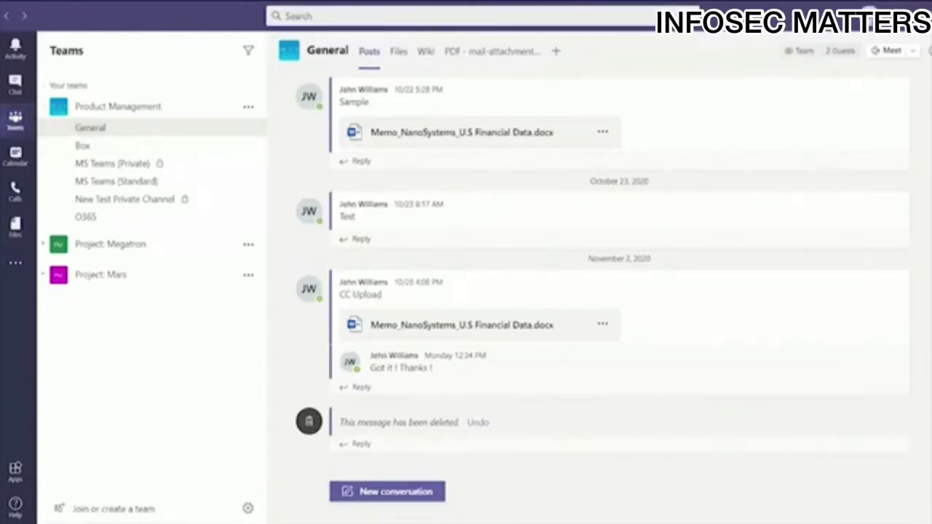
# - Post Acquisition Nano Systems from the CC folder to General with the message 'Here are the details'
pyautogui.click(391, 495)
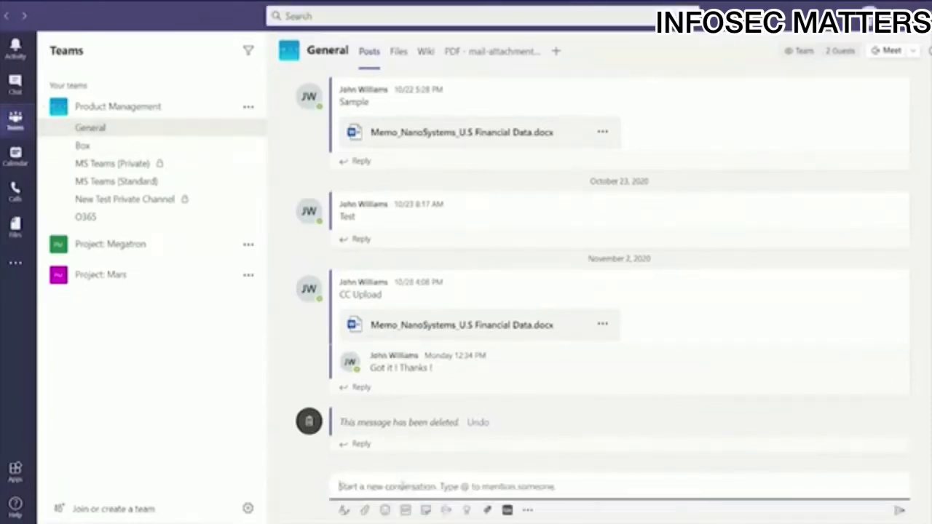
pyautogui.click(364, 511)
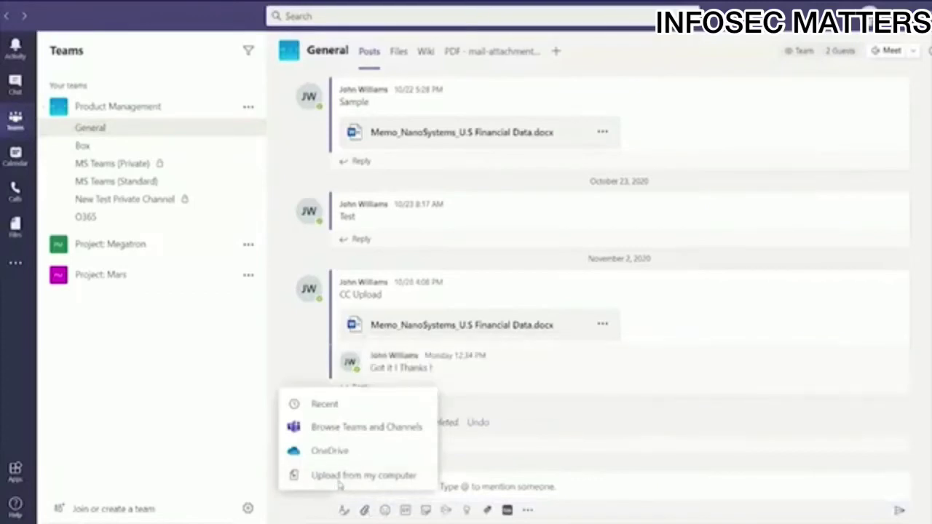
pyautogui.click(342, 474)
pyautogui.doubleClick(155, 92)
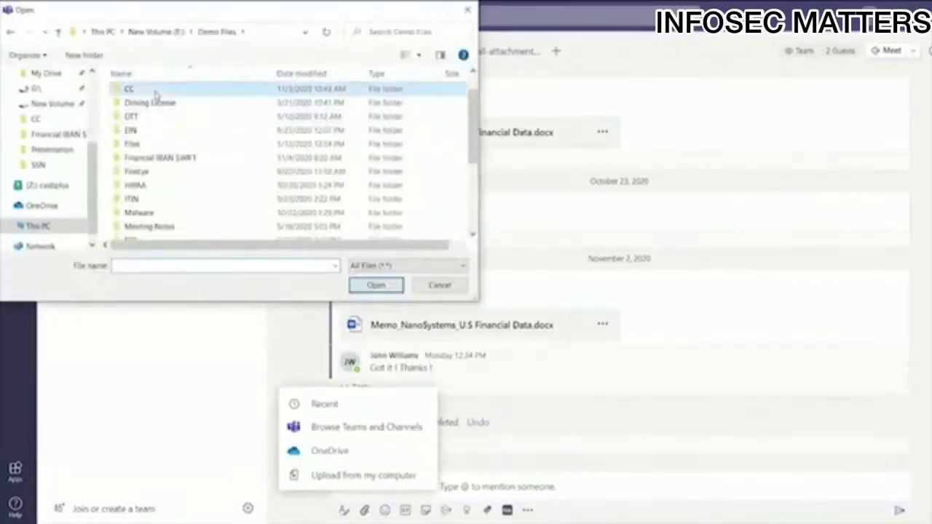
pyautogui.doubleClick(167, 107)
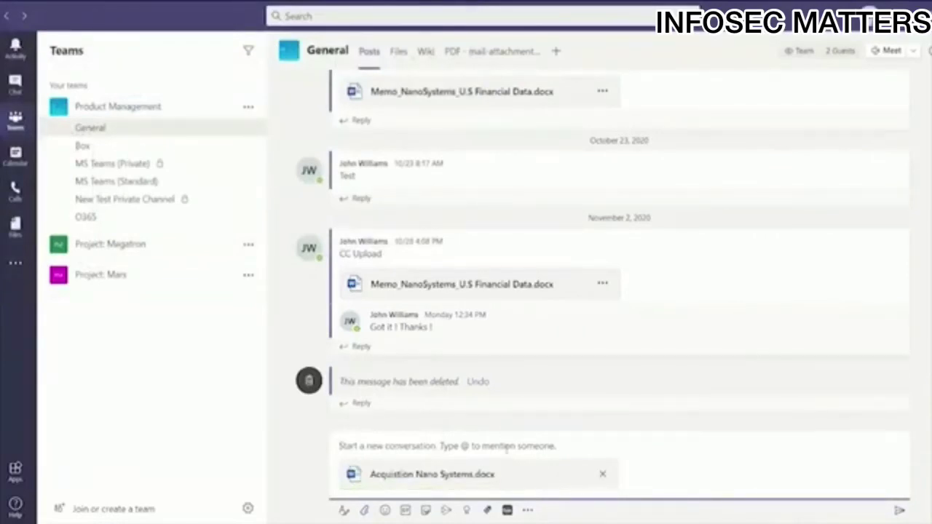
pyautogui.write('Here')
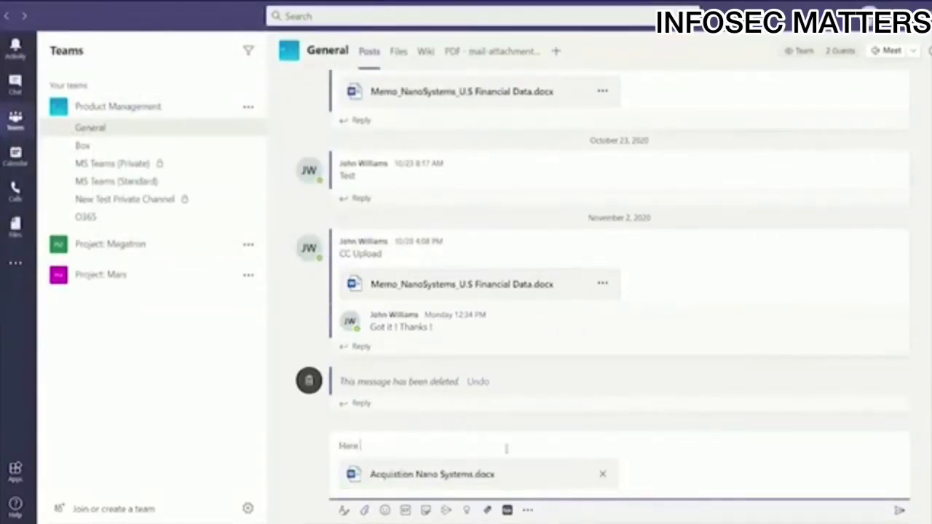
pyautogui.write(' are the details')
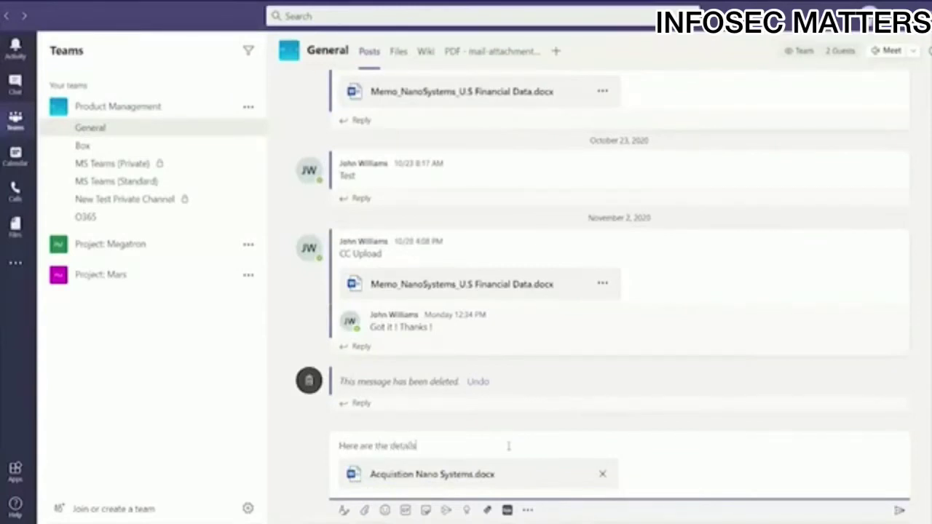
pyautogui.click(899, 511)
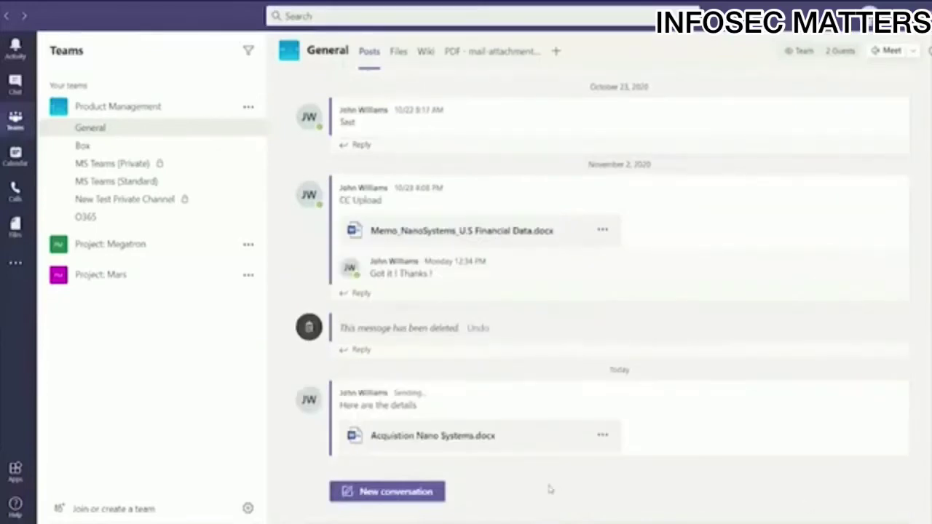
# - Open the posted memo for editing in Teams and start a share-with-people link from the File menu
pyautogui.click(603, 435)
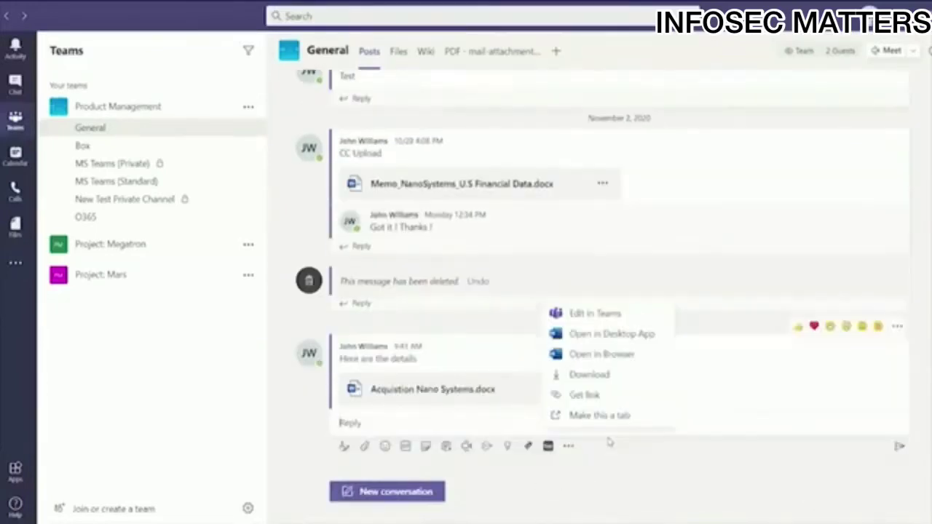
pyautogui.click(605, 314)
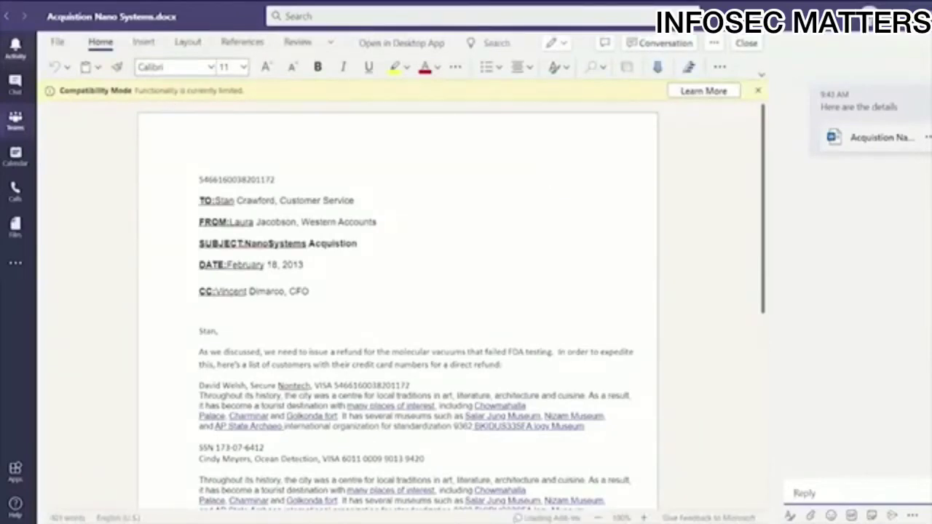
pyautogui.click(64, 43)
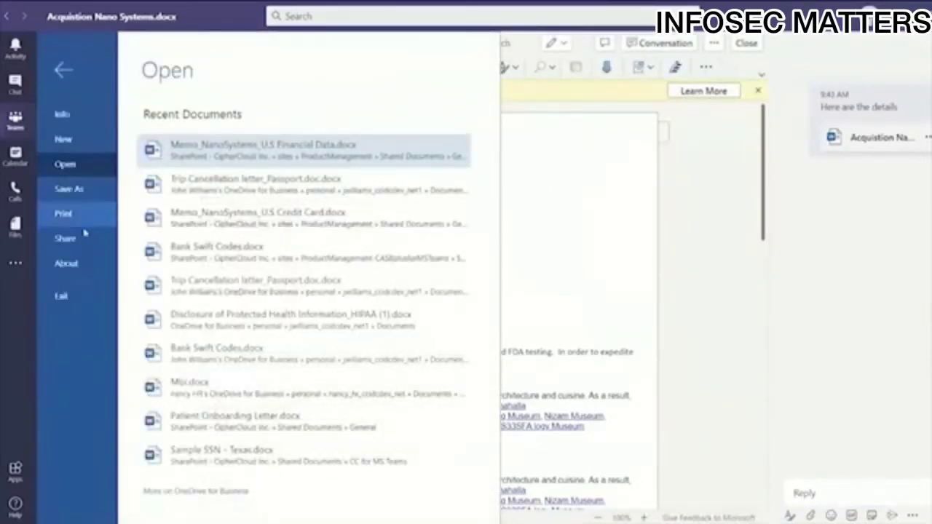
pyautogui.click(81, 239)
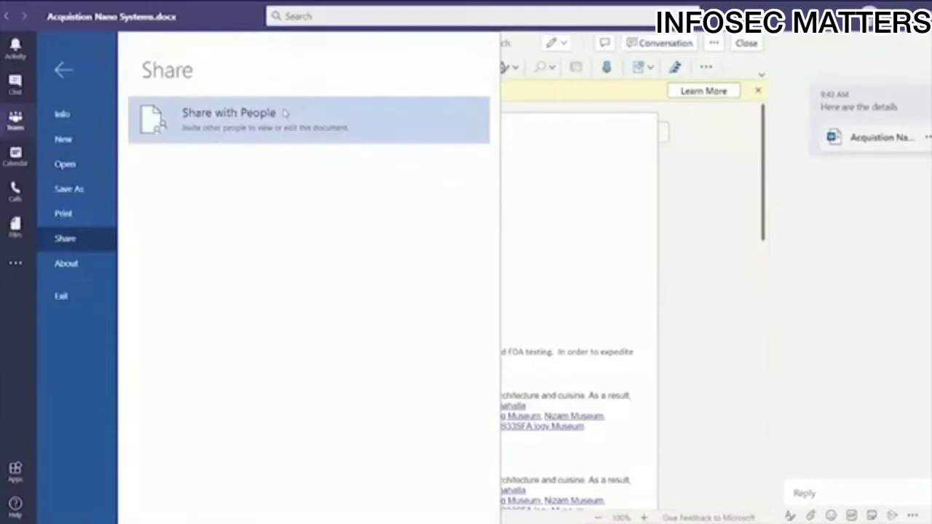
pyautogui.click(285, 112)
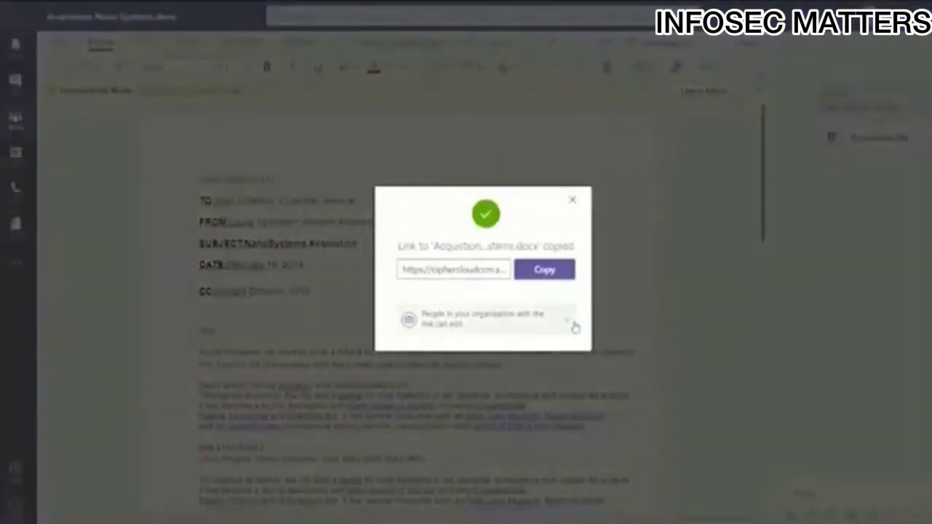
# - Restrict the memo's editable link to one recipient, entered by e-mail address, and apply it
pyautogui.click(571, 323)
pyautogui.click(472, 344)
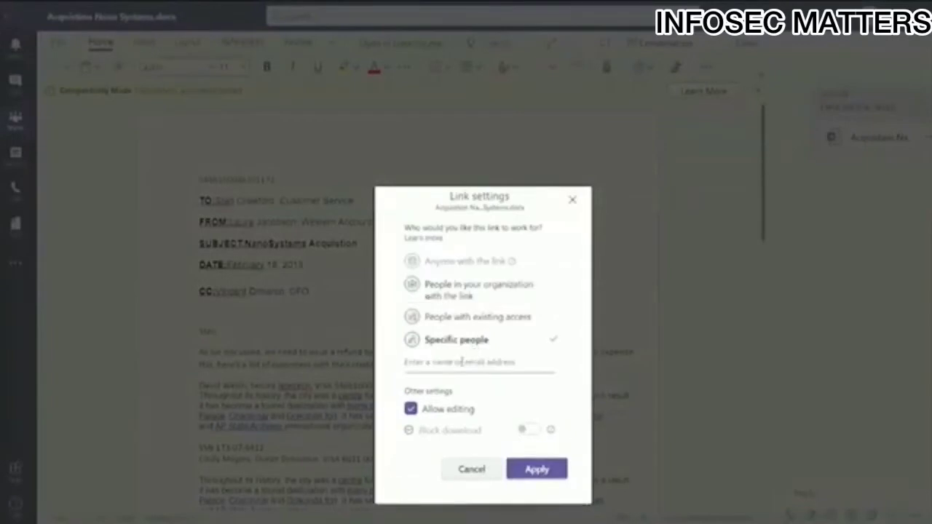
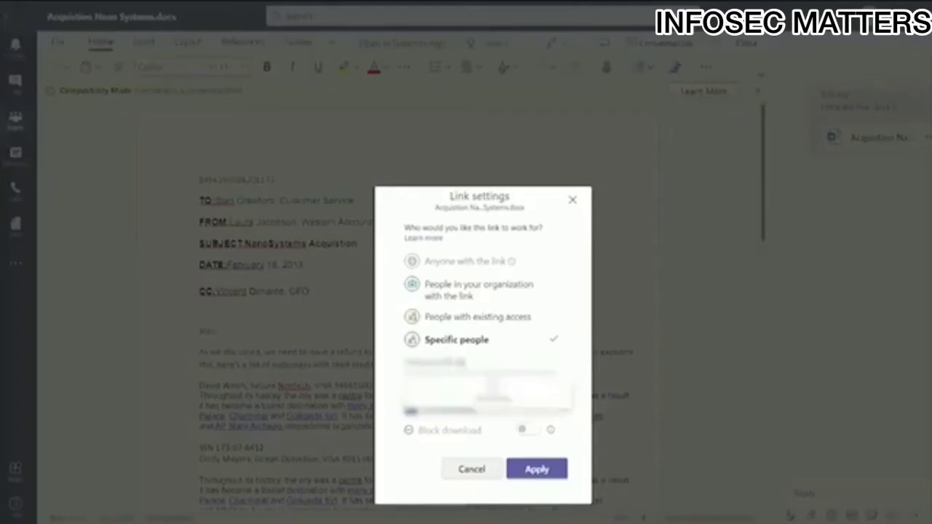
pyautogui.click(460, 394)
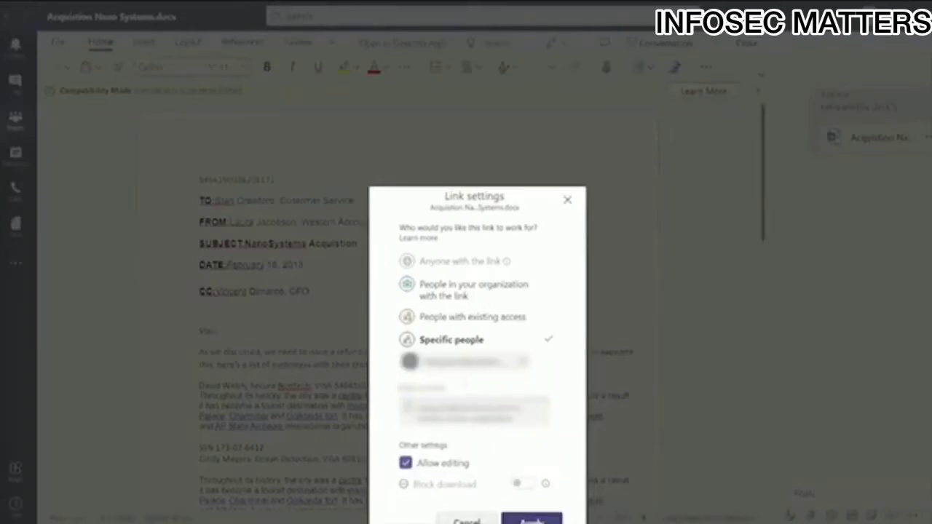
pyautogui.click(525, 519)
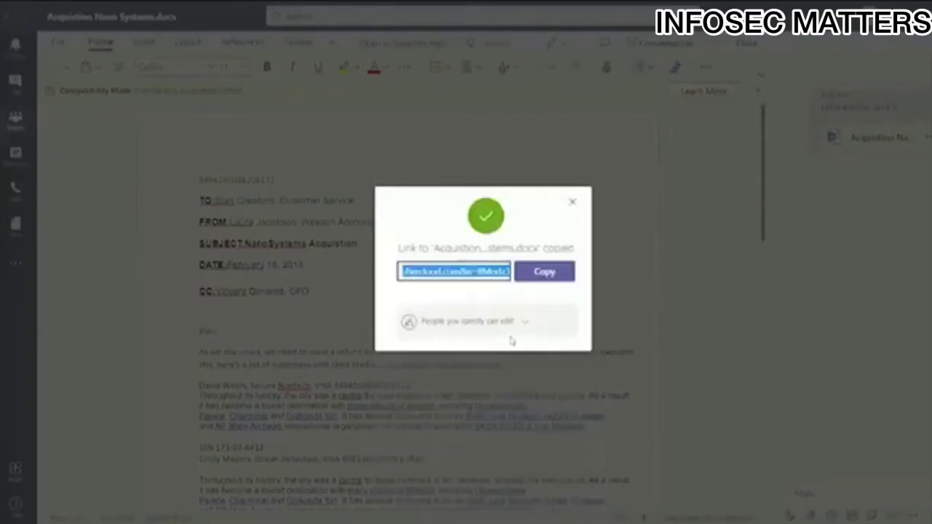
pyautogui.click(572, 204)
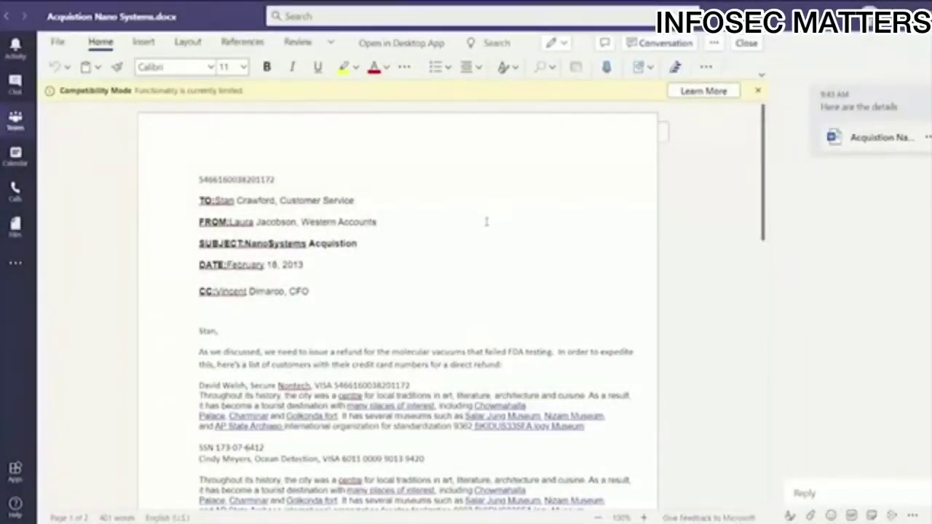
# - Share the memo with people again and open the copied link's permission settings
pyautogui.click(57, 41)
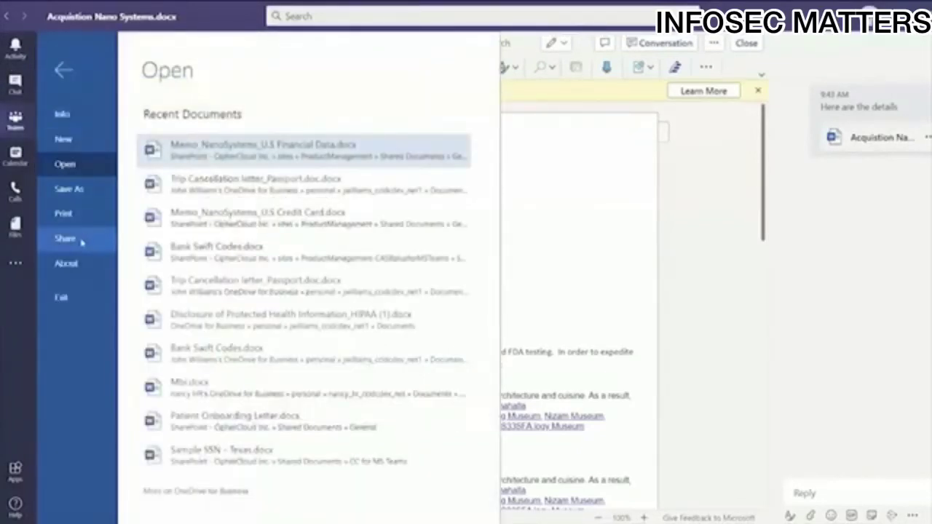
pyautogui.click(81, 241)
pyautogui.click(277, 114)
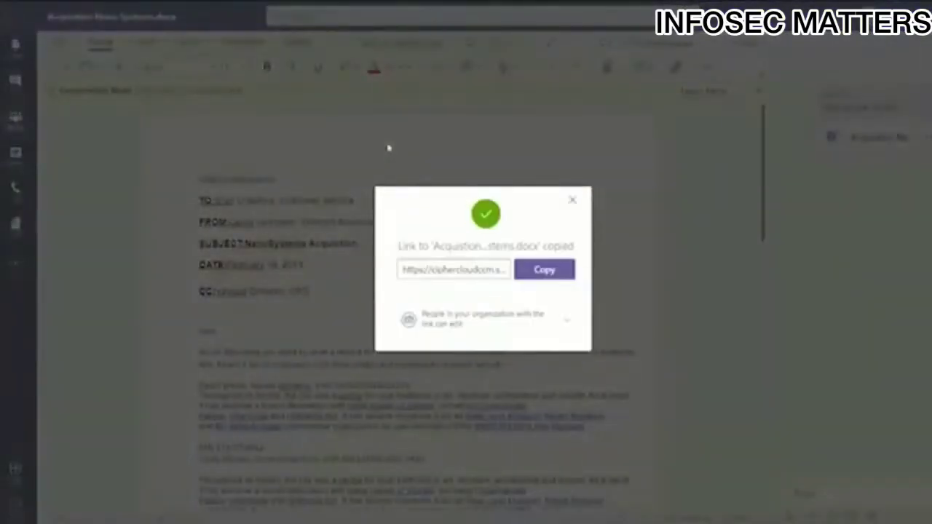
pyautogui.click(547, 324)
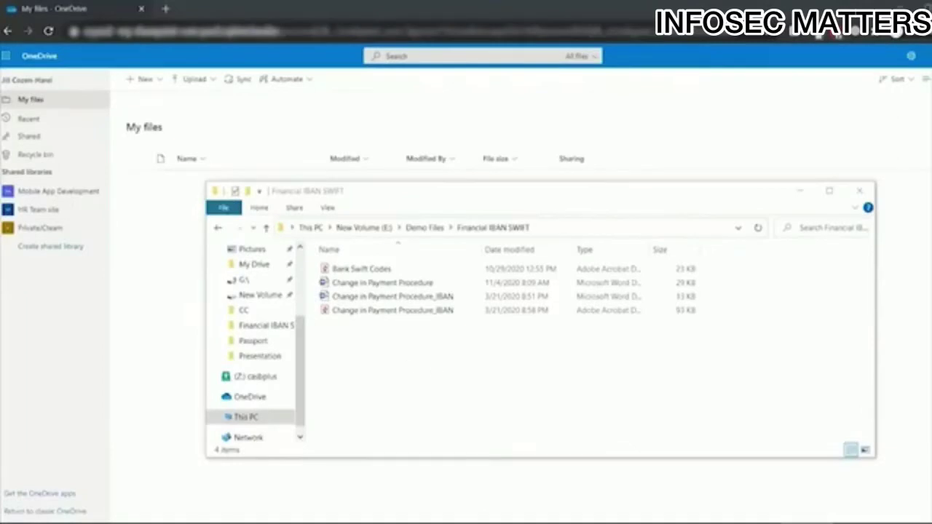
# - Open the Change in Payment Procedure letter in Word and select the IBAN's 3704 digits in its table
pyautogui.doubleClick(399, 283)
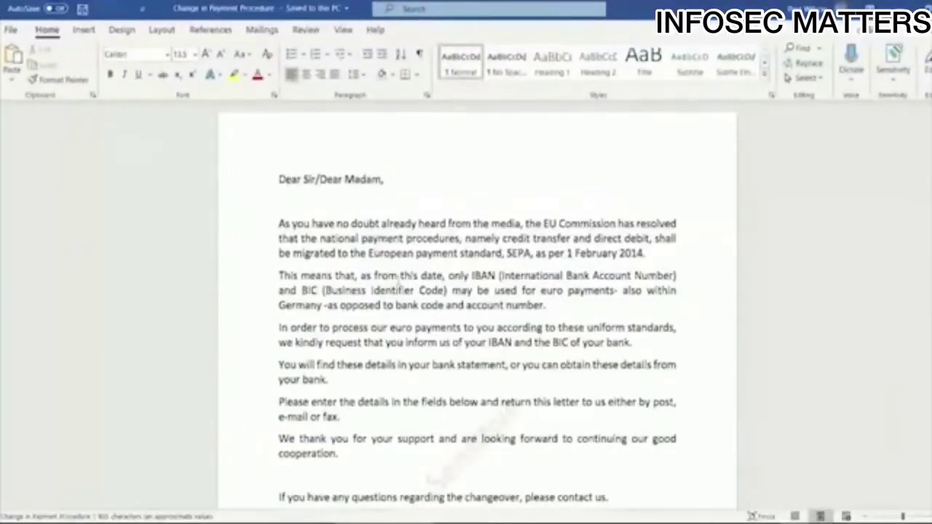
pyautogui.click(11, 30)
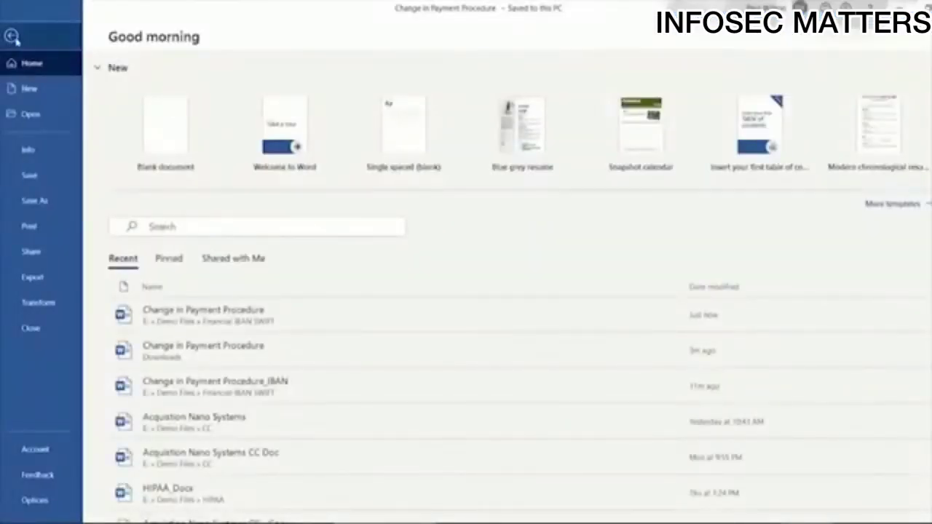
pyautogui.click(11, 36)
pyautogui.scroll(-5, 306, 155)
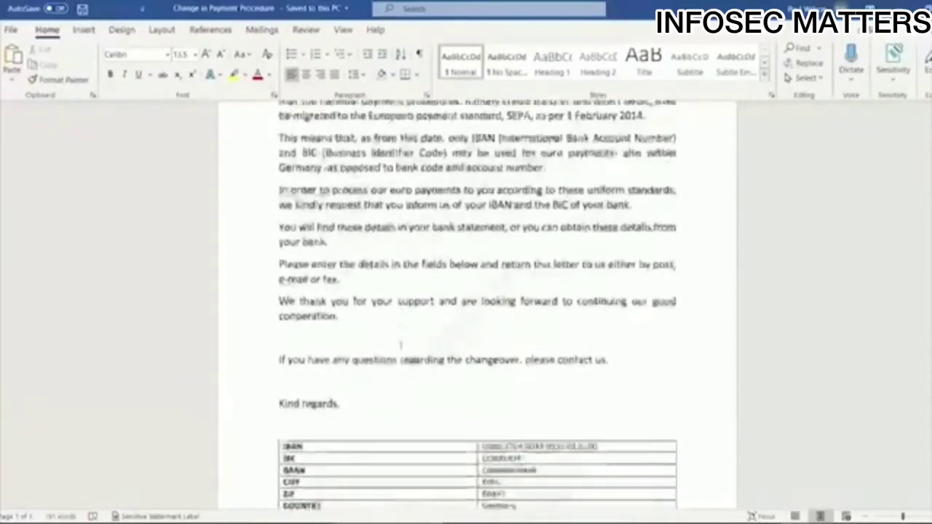
pyautogui.doubleClick(514, 359)
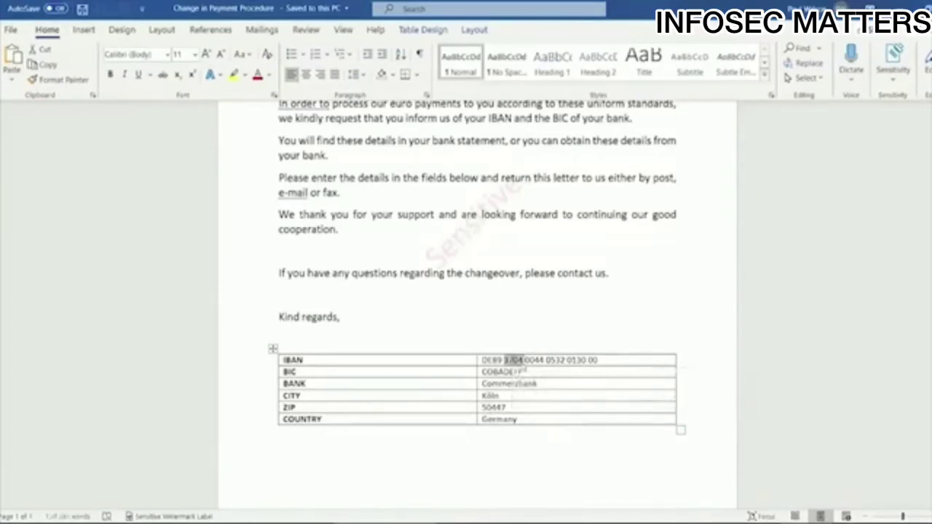
pyautogui.click(10, 29)
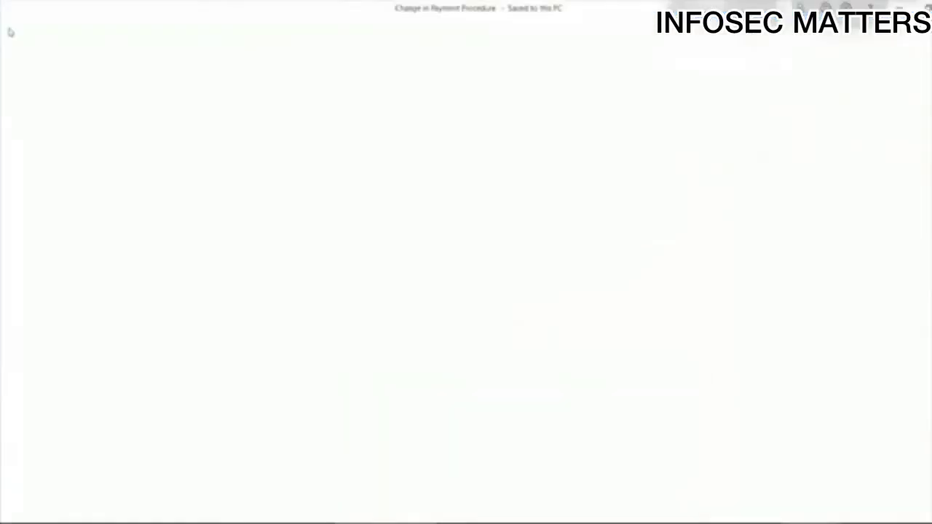
# - Check the letter's Custom tab in Advanced Properties for its Sensitive labels, then close the dialog
pyautogui.click(28, 149)
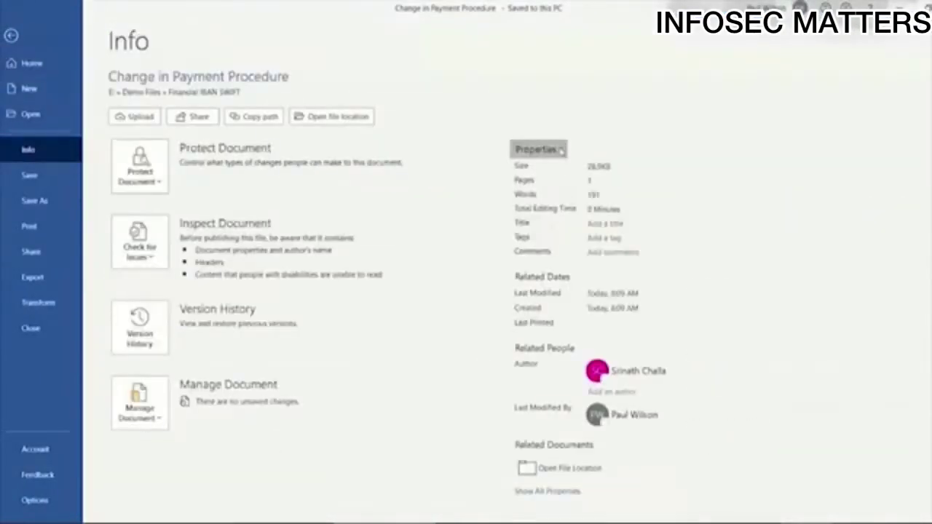
pyautogui.click(538, 149)
pyautogui.click(561, 181)
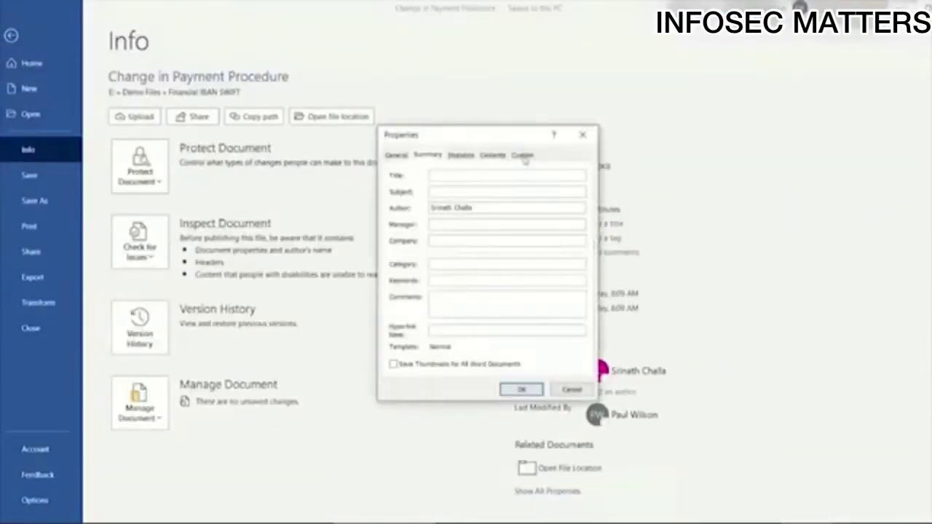
pyautogui.click(521, 155)
pyautogui.moveTo(580, 297); pyautogui.dragTo(580, 307)
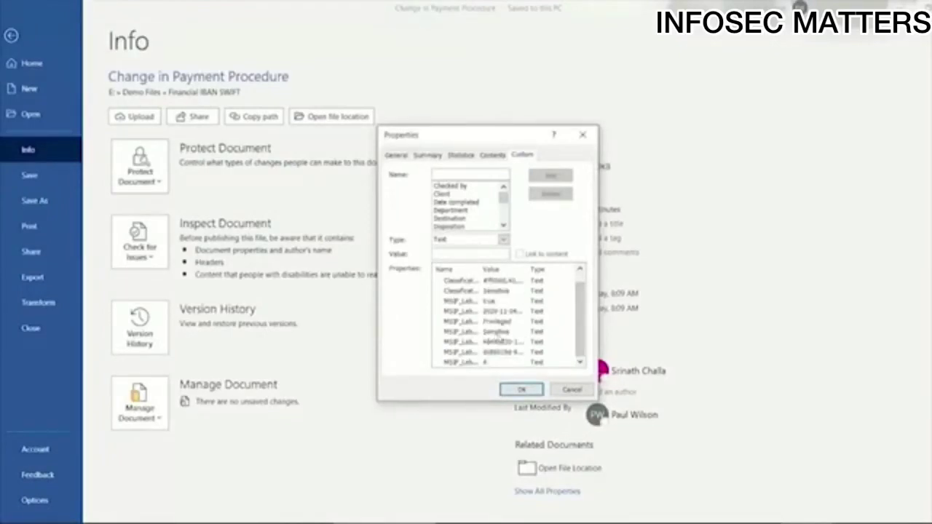
pyautogui.click(521, 390)
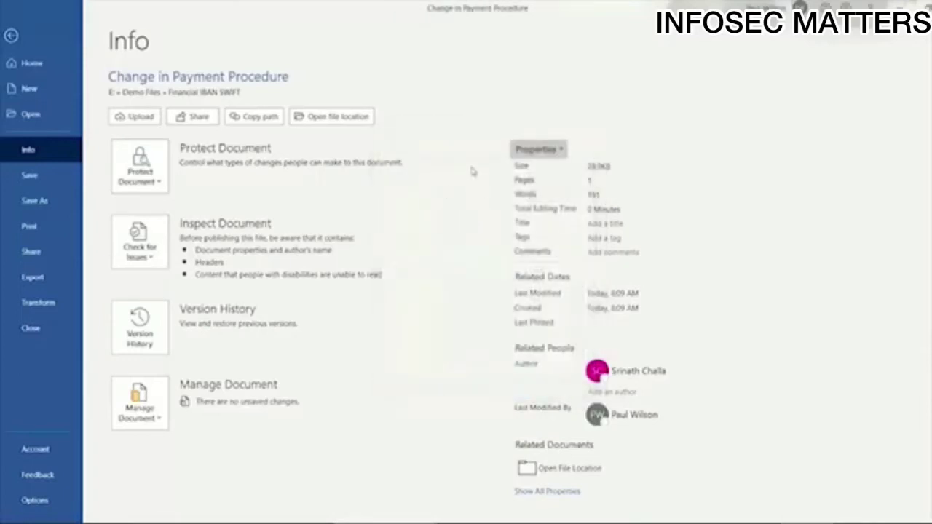
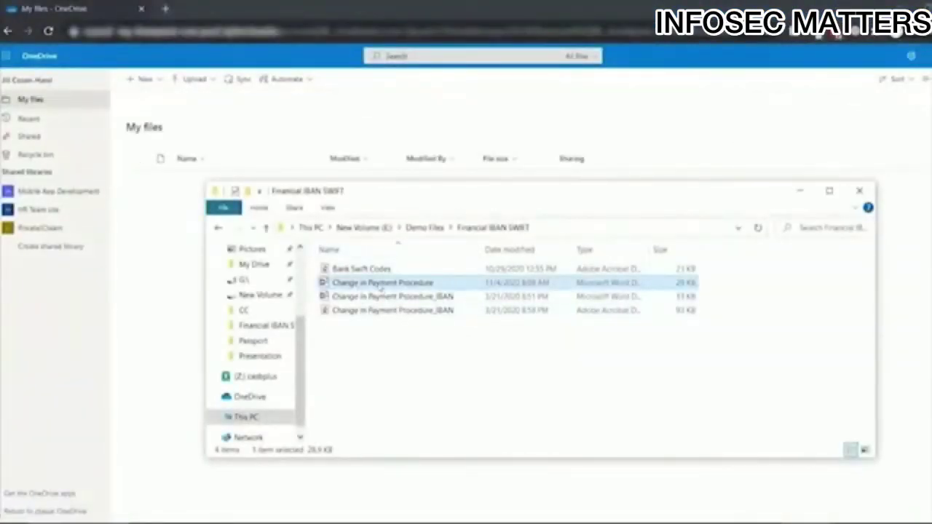
# - Upload the Change in Payment Procedure file to OneDrive My files, then download it and open it in Word
pyautogui.moveTo(382, 290); pyautogui.dragTo(275, 292)
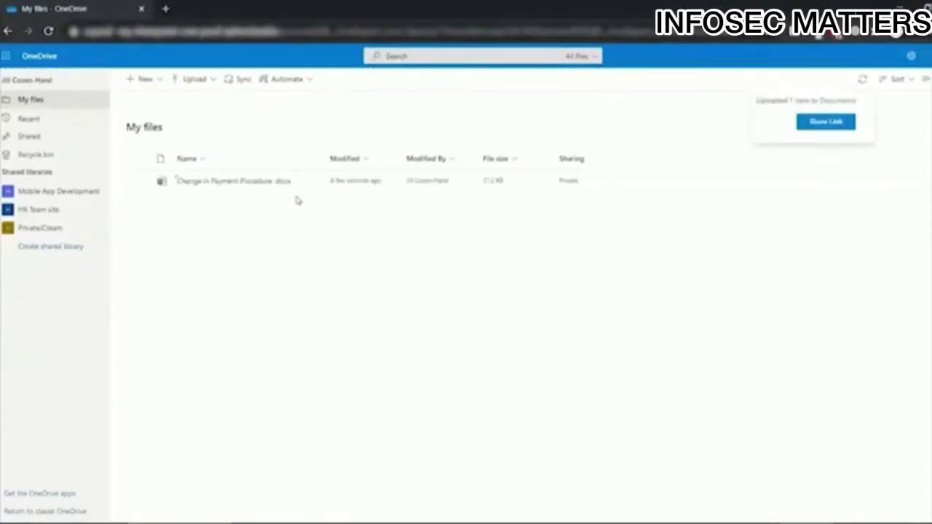
pyautogui.click(312, 188)
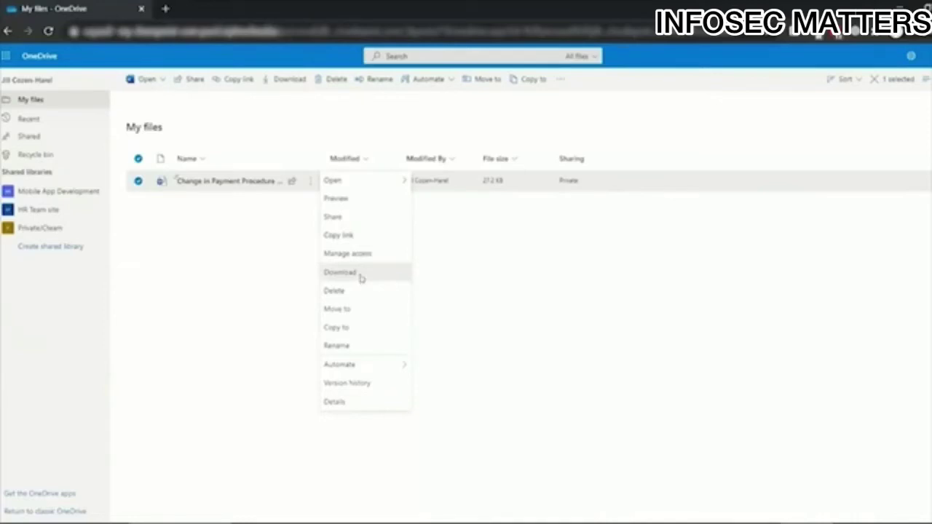
pyautogui.click(360, 281)
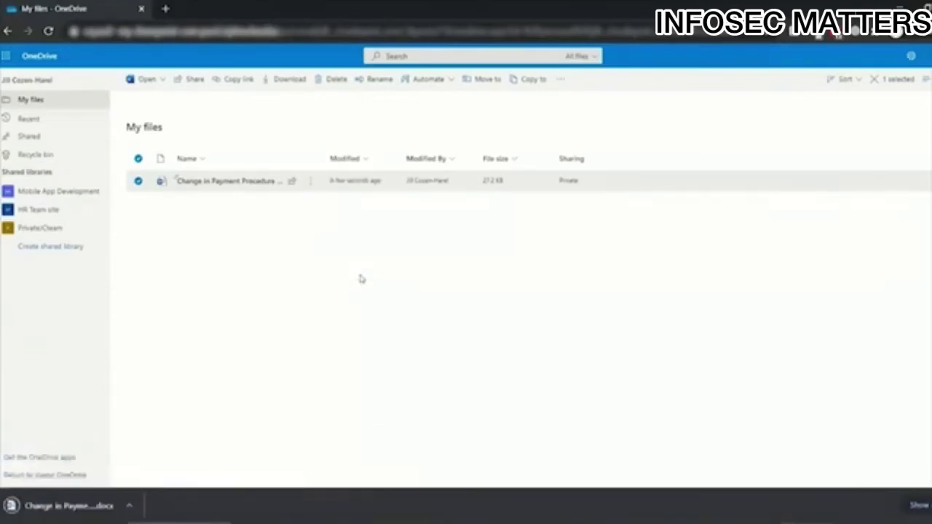
pyautogui.click(122, 504)
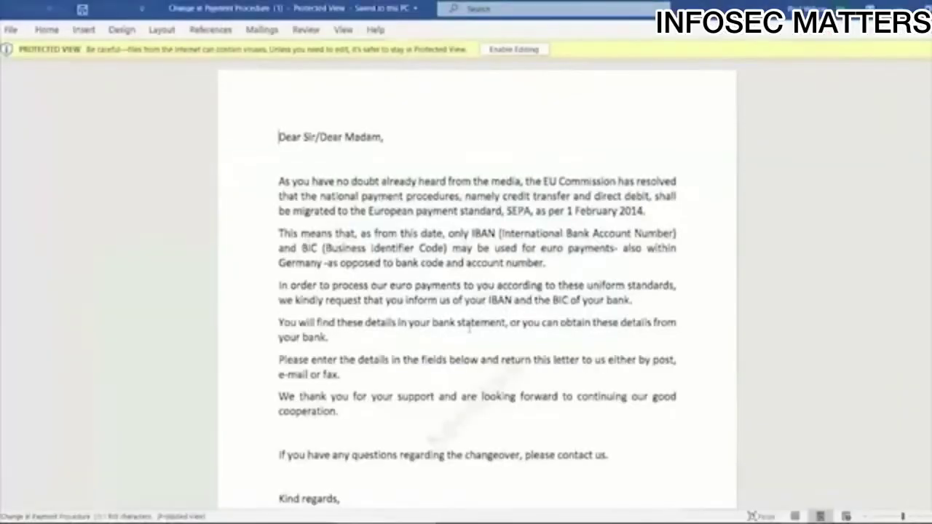
# - Enable editing and show the document's Custom tab in Advanced Properties
pyautogui.click(518, 55)
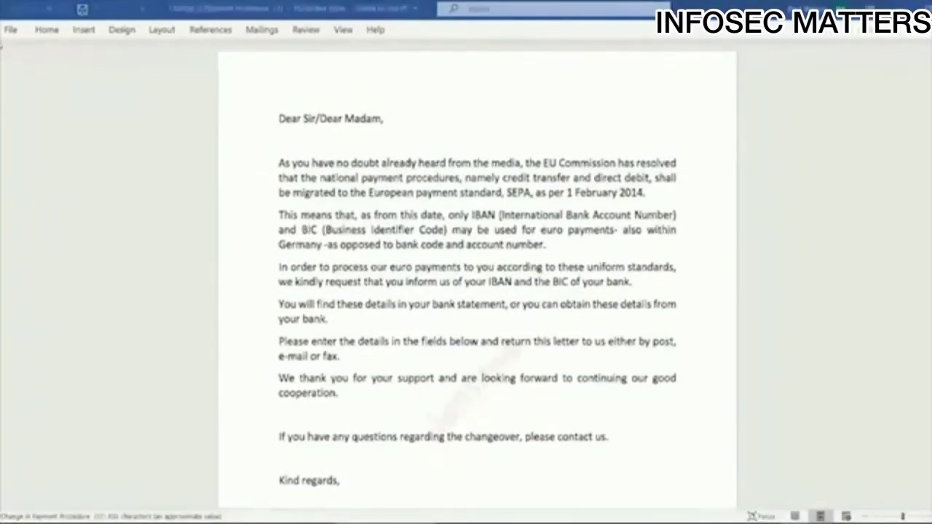
pyautogui.click(12, 30)
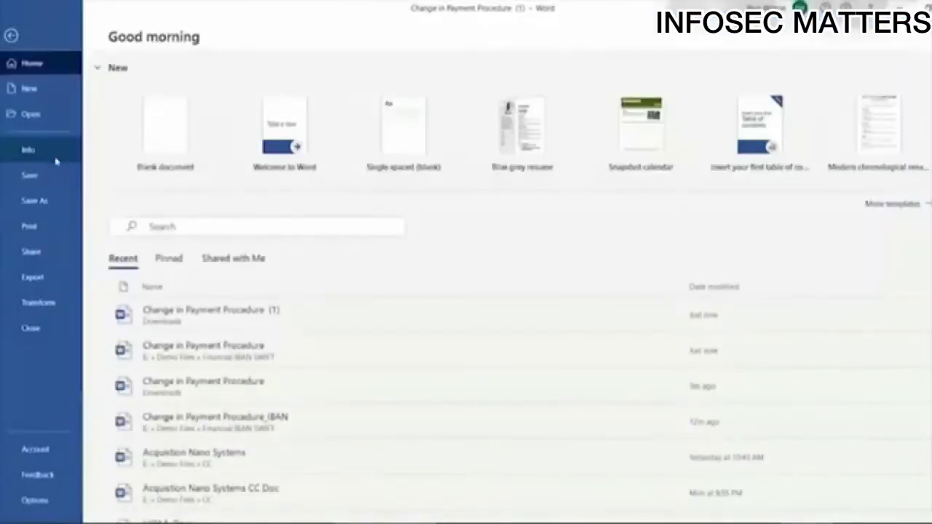
pyautogui.click(27, 149)
pyautogui.click(537, 149)
pyautogui.click(566, 191)
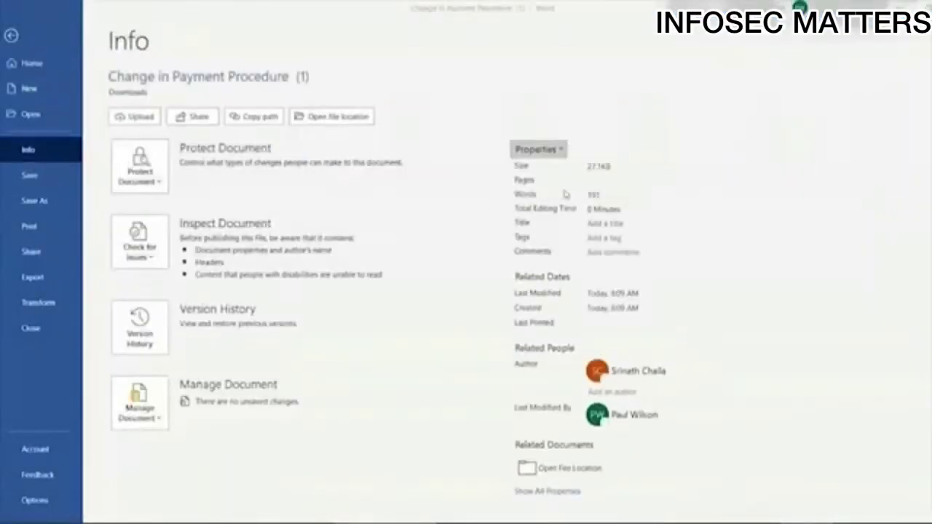
pyautogui.click(522, 155)
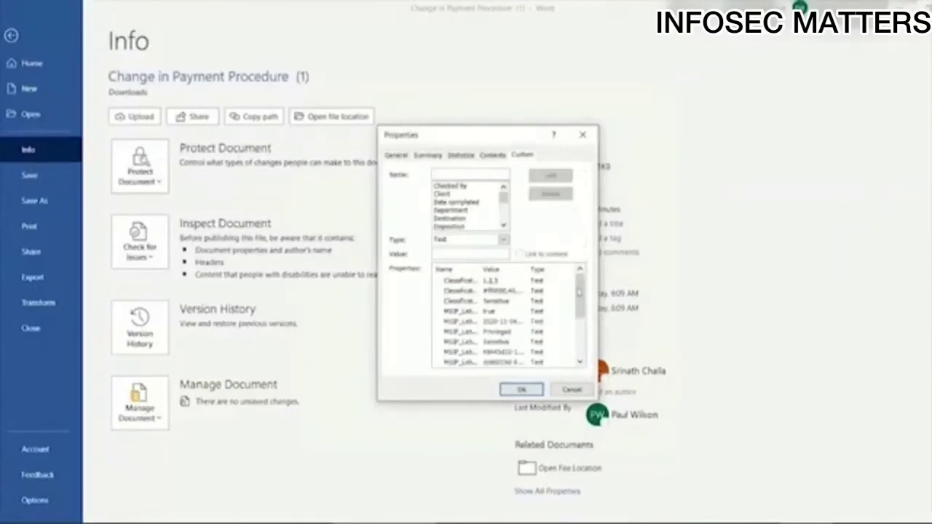
# - Widen the Custom tab columns to read the sensitivity label properties, then close the dialog
pyautogui.moveTo(579, 306); pyautogui.dragTo(583, 333)
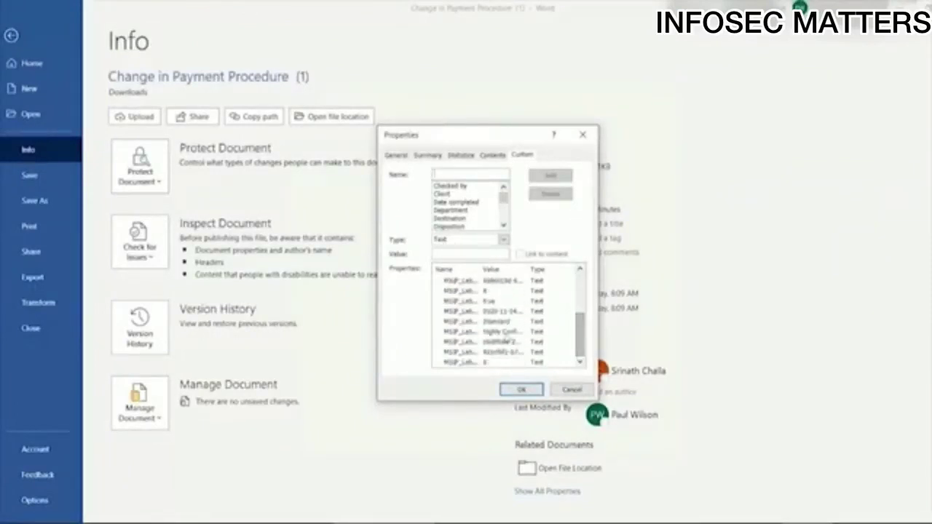
pyautogui.moveTo(527, 270); pyautogui.dragTo(557, 271)
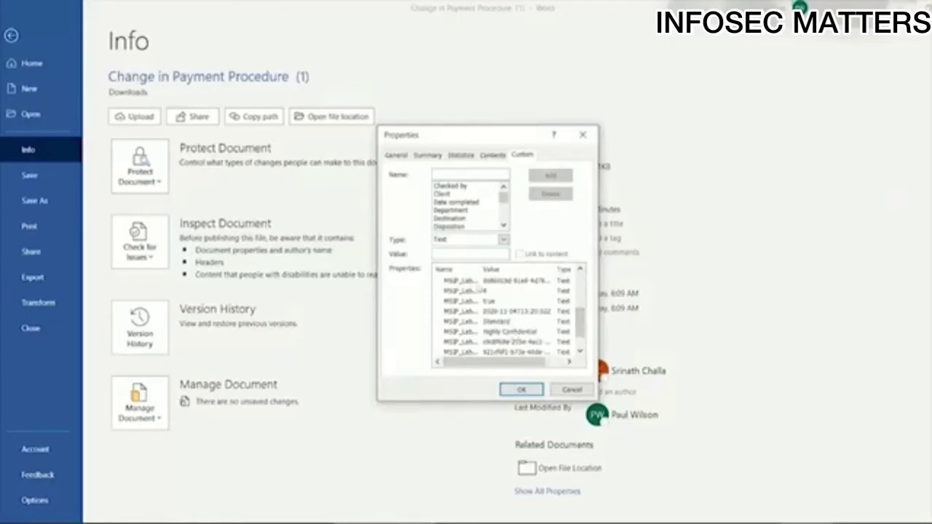
pyautogui.moveTo(480, 269); pyautogui.dragTo(489, 271)
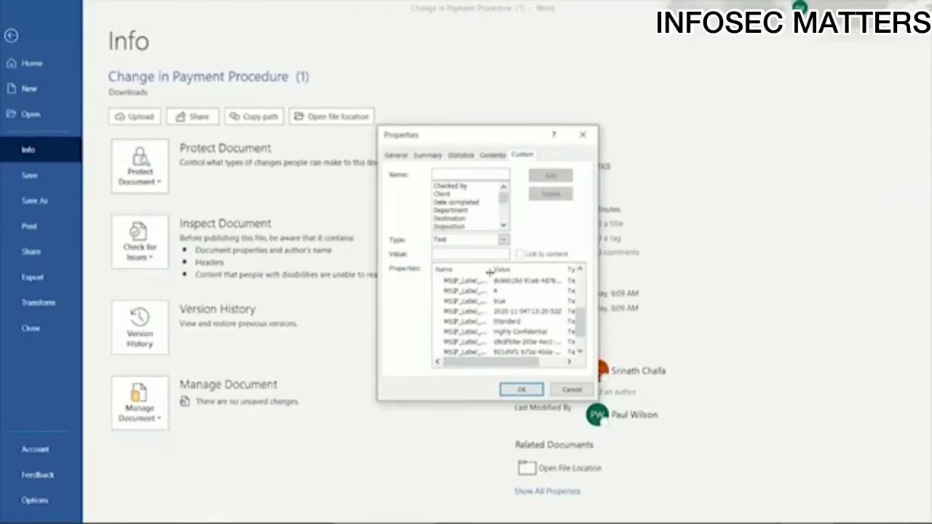
pyautogui.moveTo(490, 271); pyautogui.dragTo(494, 271)
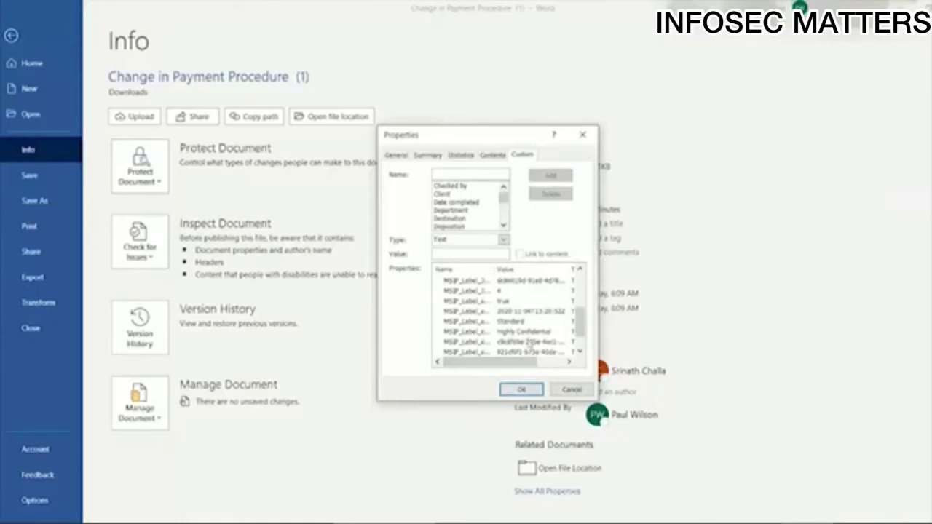
pyautogui.click(521, 389)
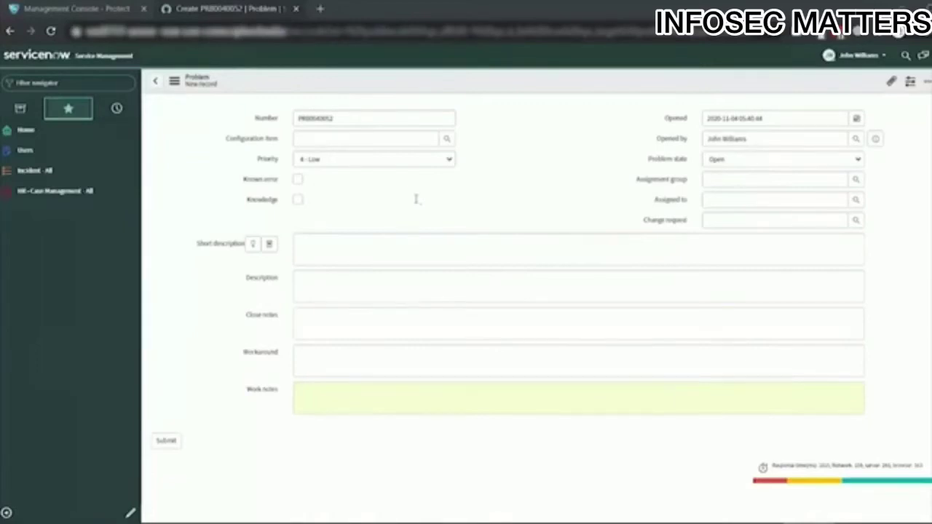
# - Enter short description 'Update account details with the new information' with an SSN, plus an approval description
pyautogui.click(380, 252)
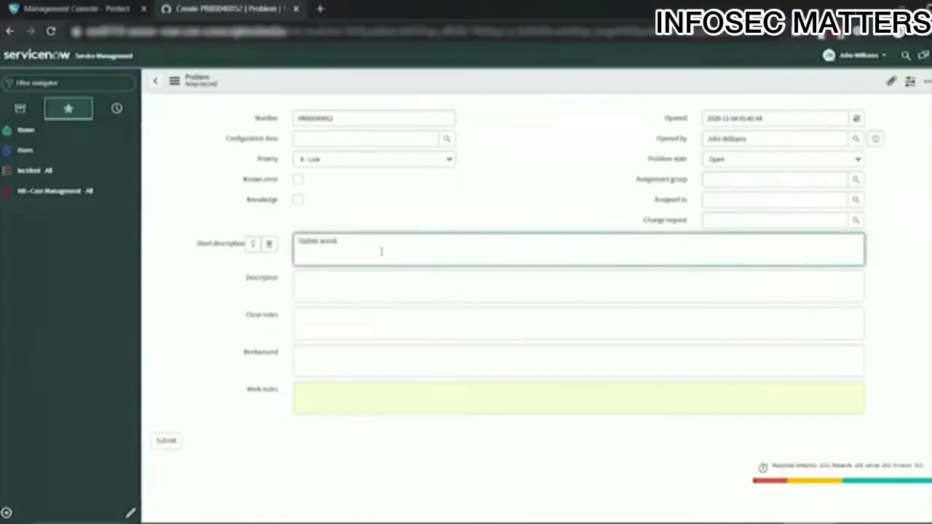
pyautogui.click(380, 297)
pyautogui.write('R')
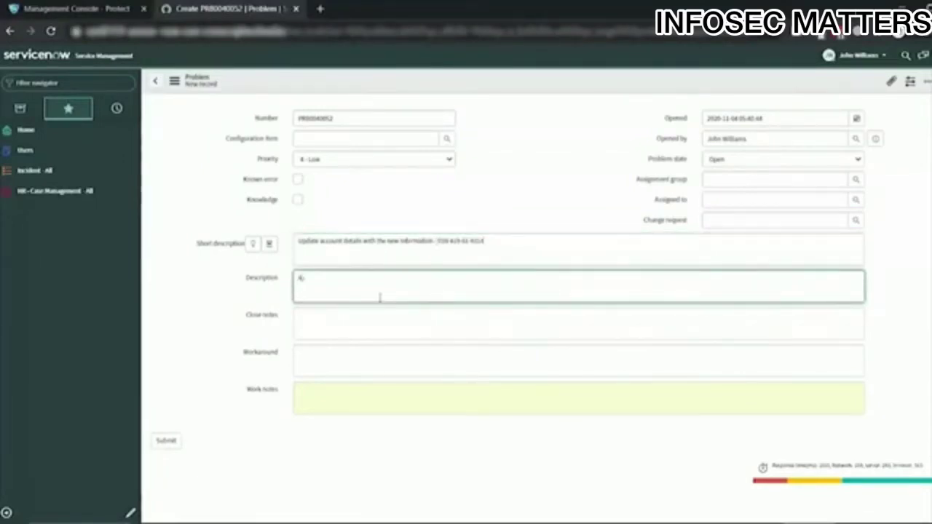
pyautogui.press('BackSpace')
pyautogui.write('Request approved for')
pyautogui.press('BackSpace')
pyautogui.press('BackSpace')
pyautogui.press('BackSpace')
pyautogui.press('BackSpace')
pyautogui.write('by individual')
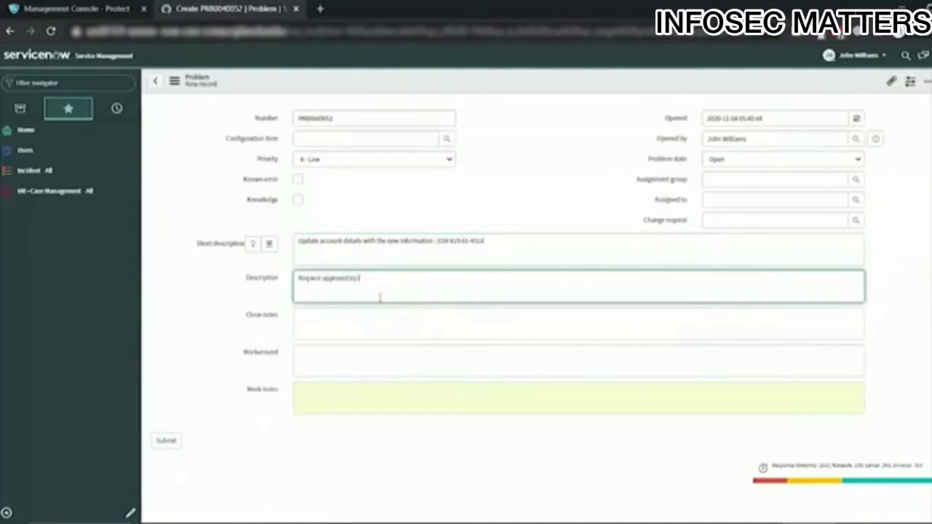
# - Add close notes 'Update and Close the Issue' and save the problem record
pyautogui.click(371, 331)
pyautogui.write('U')
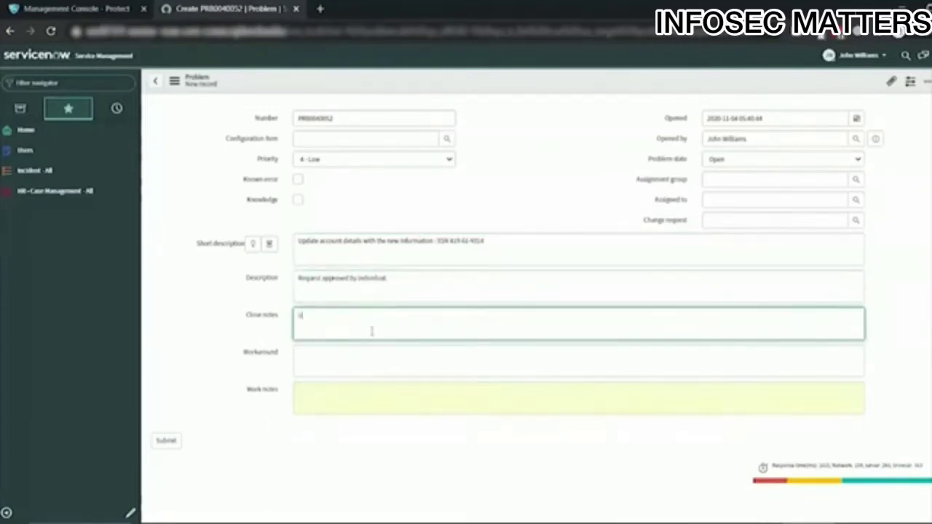
pyautogui.write('pdate and Close the Issue')
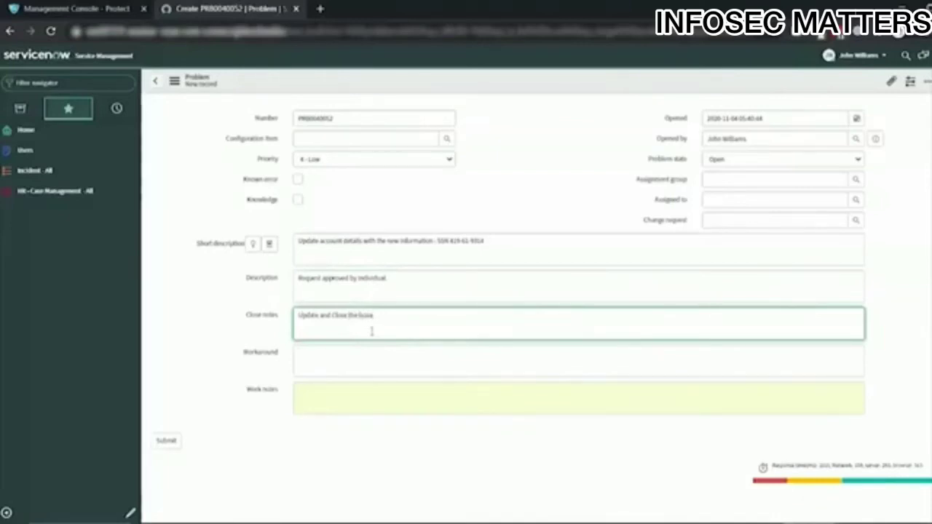
pyautogui.rightClick(524, 81)
pyautogui.click(541, 87)
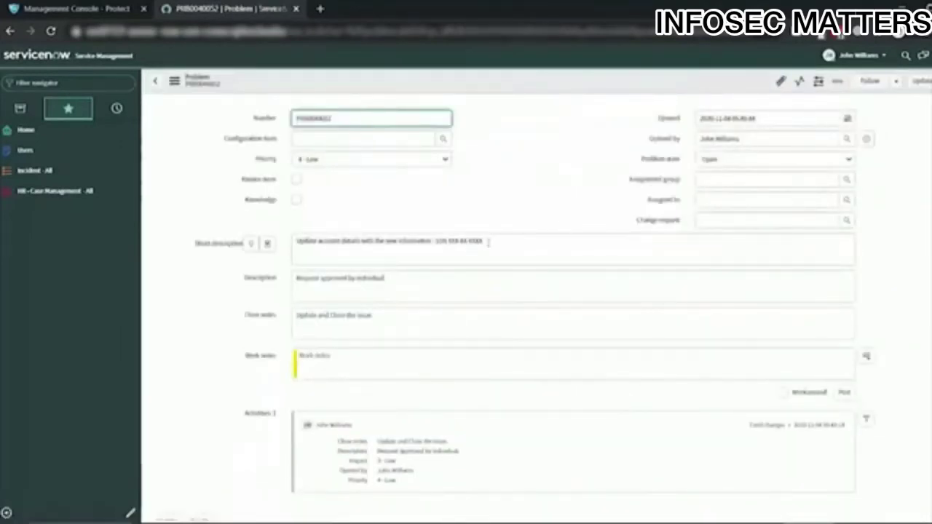
# - Select the saved SSN in the short description, then switch to a new incognito browser window
pyautogui.moveTo(488, 241); pyautogui.dragTo(448, 241)
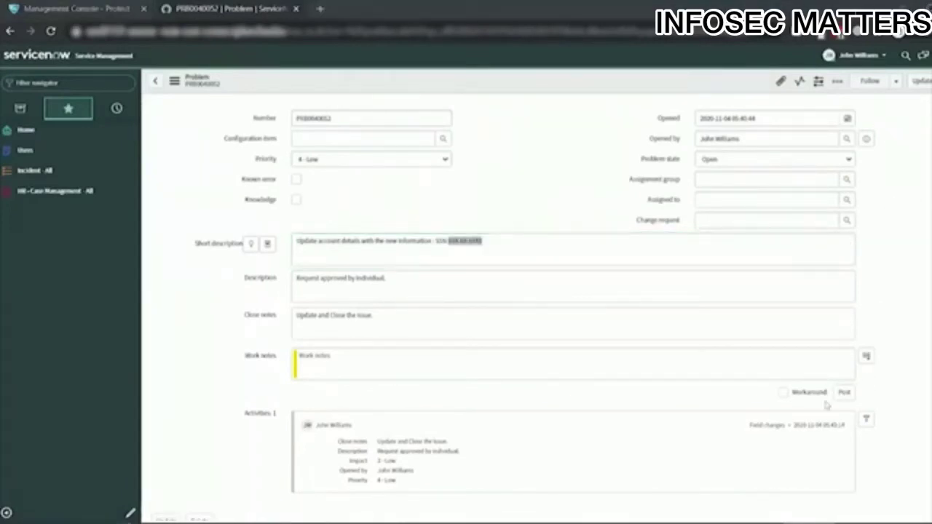
pyautogui.hotkey('alt', 'Tab')
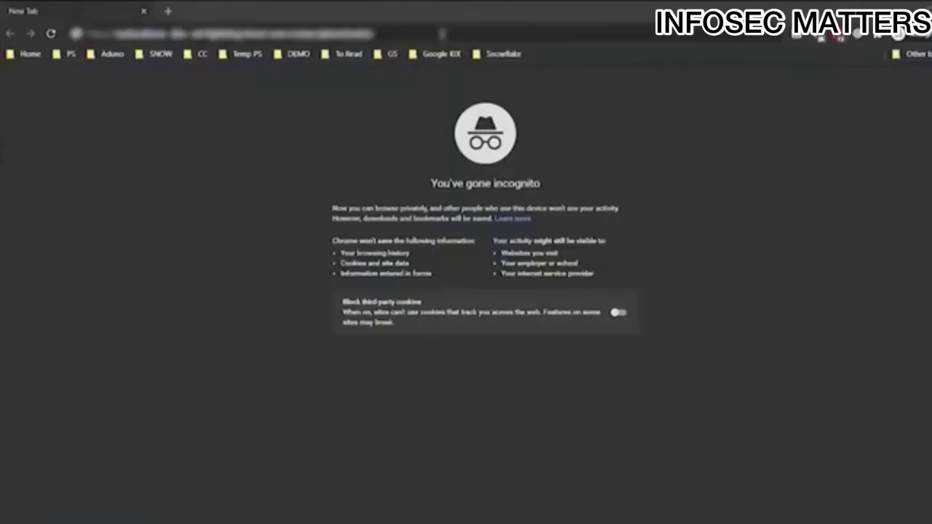
# - Load the address, confirm the CipherCloud certificate, and sign in to Okta with the test user's e-mail
pyautogui.press('Return')
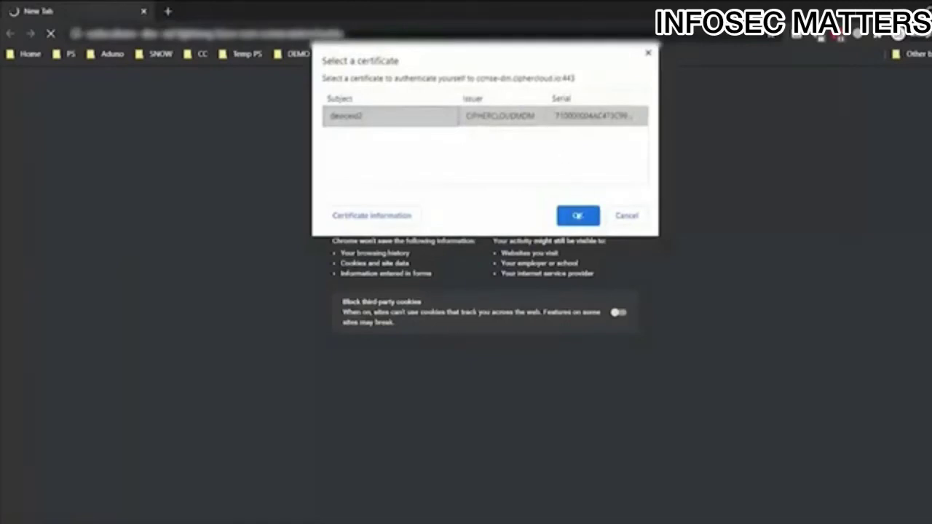
pyautogui.click(578, 217)
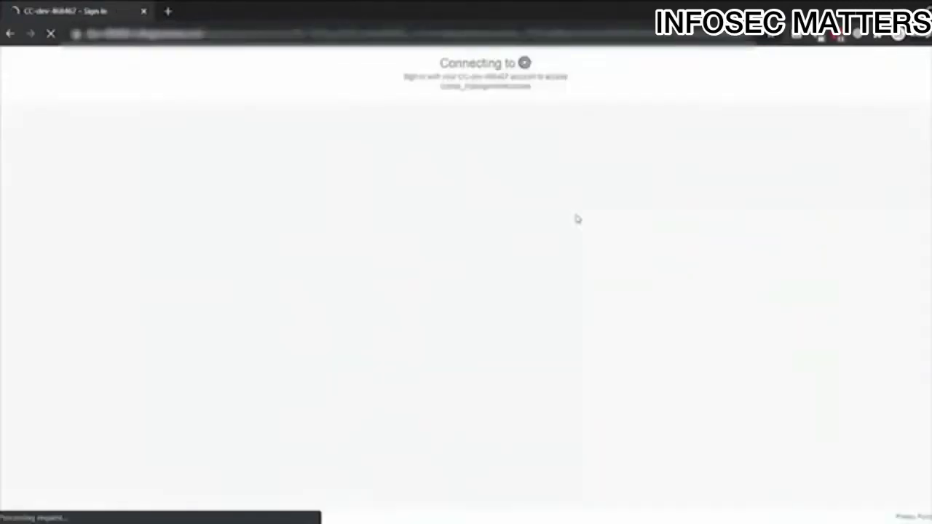
pyautogui.tripleClick(490, 315)
pyautogui.press('BackSpace')
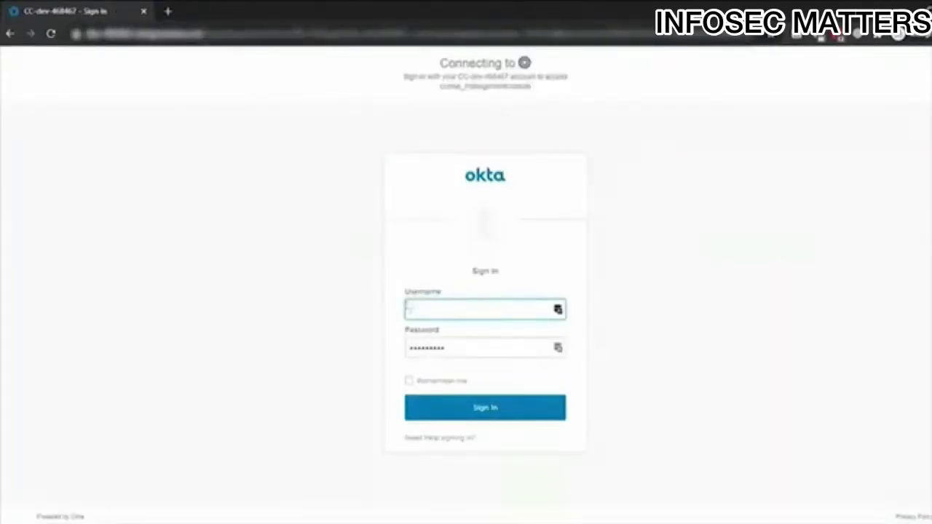
pyautogui.write('ccmseuser@test.comom')
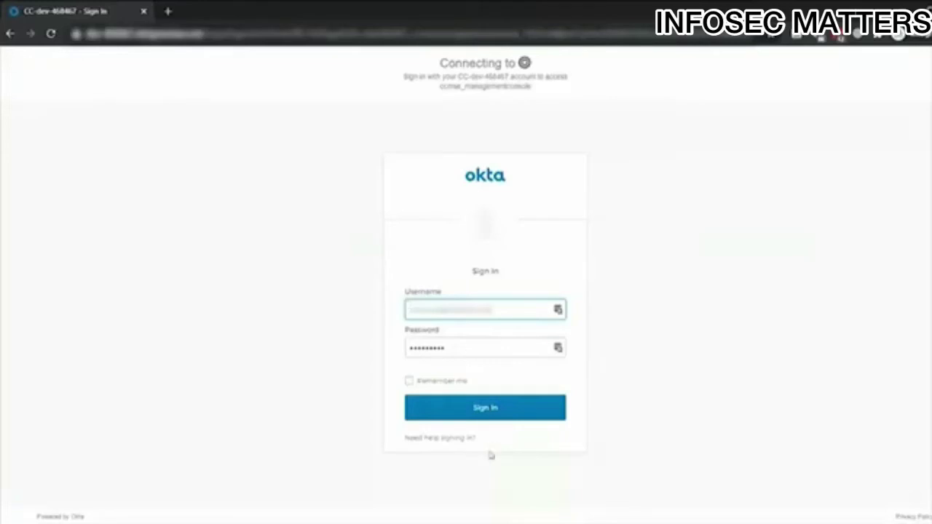
pyautogui.click(488, 413)
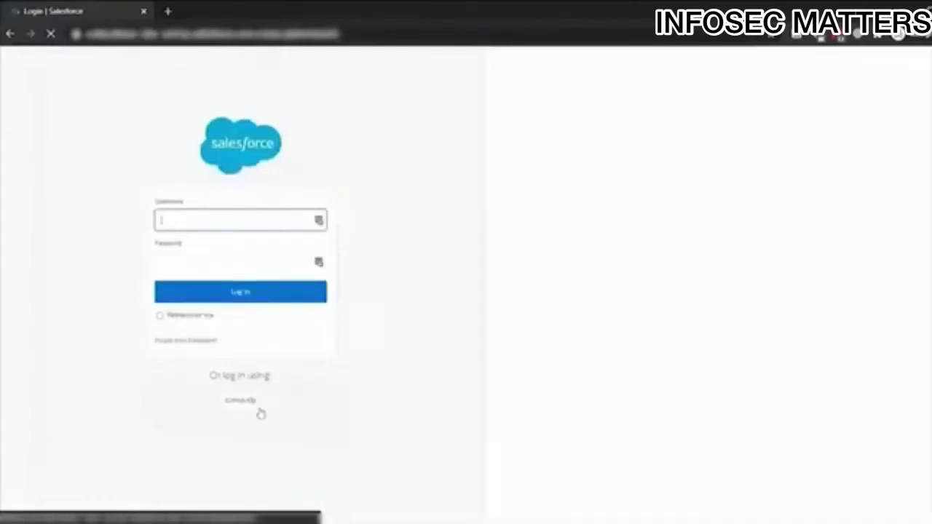
# - Log in to Salesforce via SSO and open the Accounts&Contacts report from Reports
pyautogui.click(258, 408)
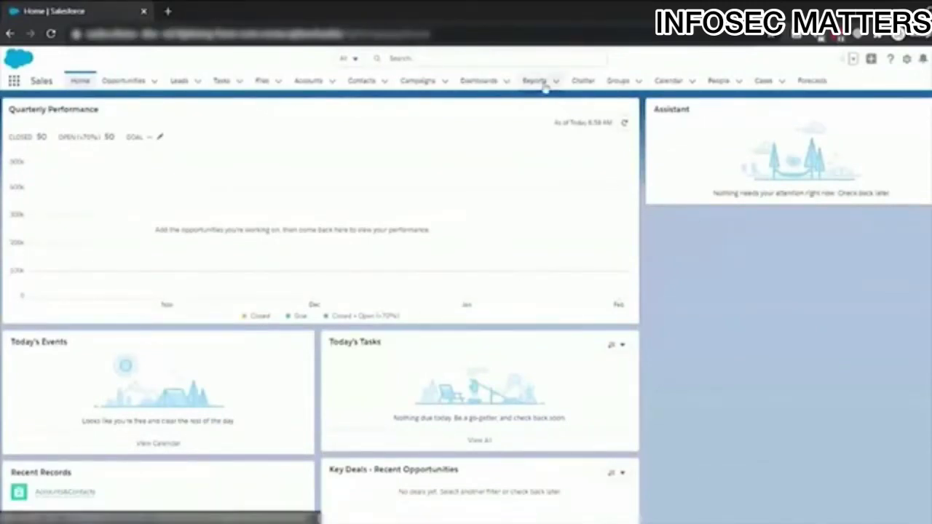
pyautogui.click(542, 83)
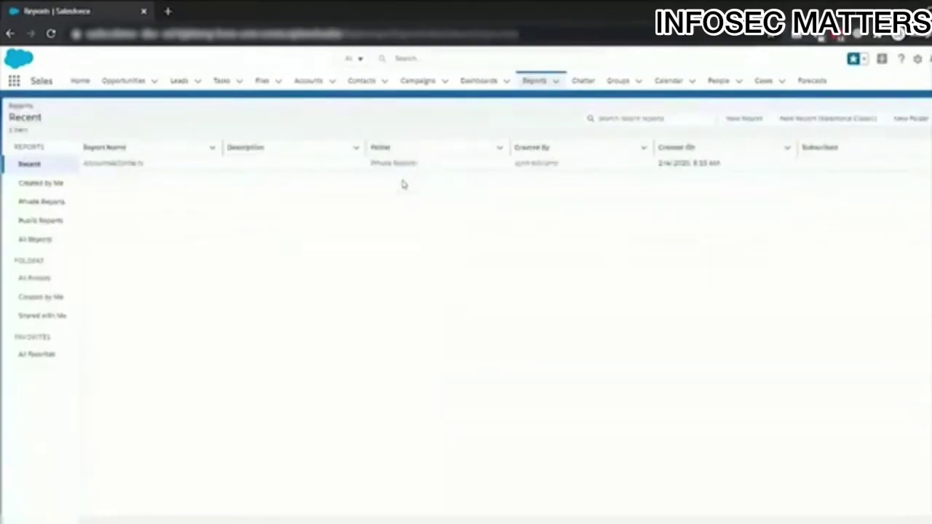
pyautogui.click(122, 165)
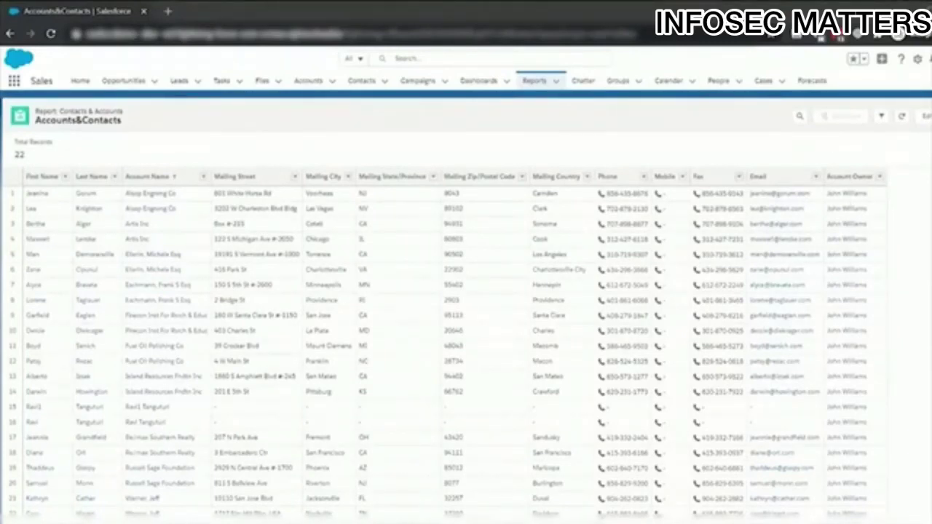
# - Export Accounts&Contacts as a formatted .xlsx report and open the downloaded spreadsheet to review it
pyautogui.click(931, 117)
pyautogui.click(903, 207)
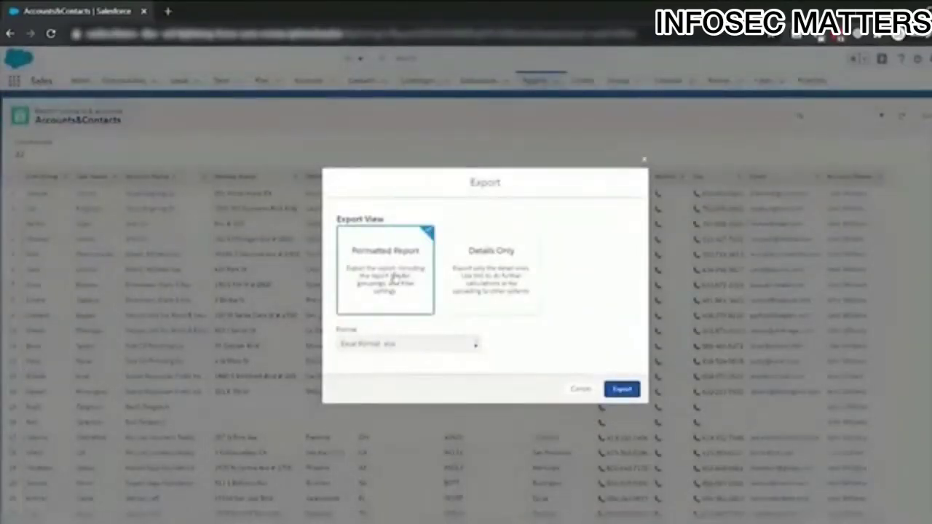
pyautogui.click(617, 389)
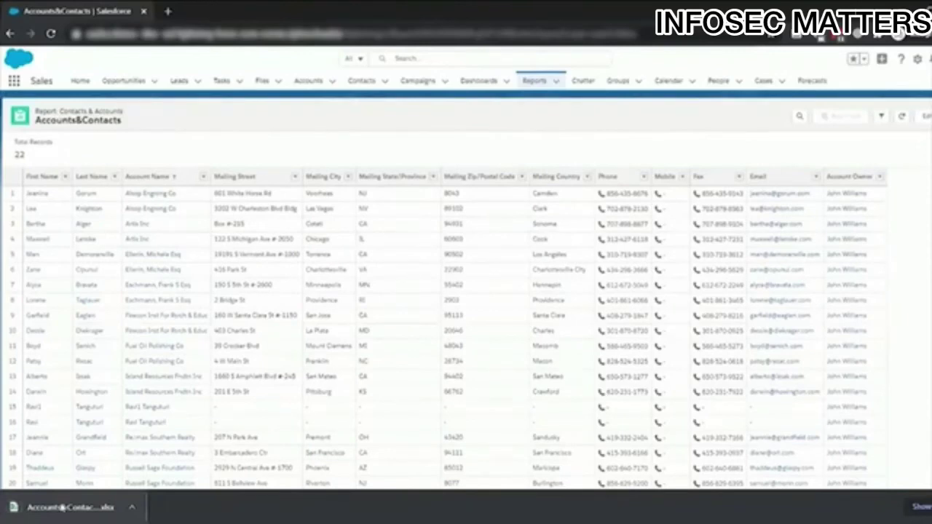
pyautogui.click(63, 507)
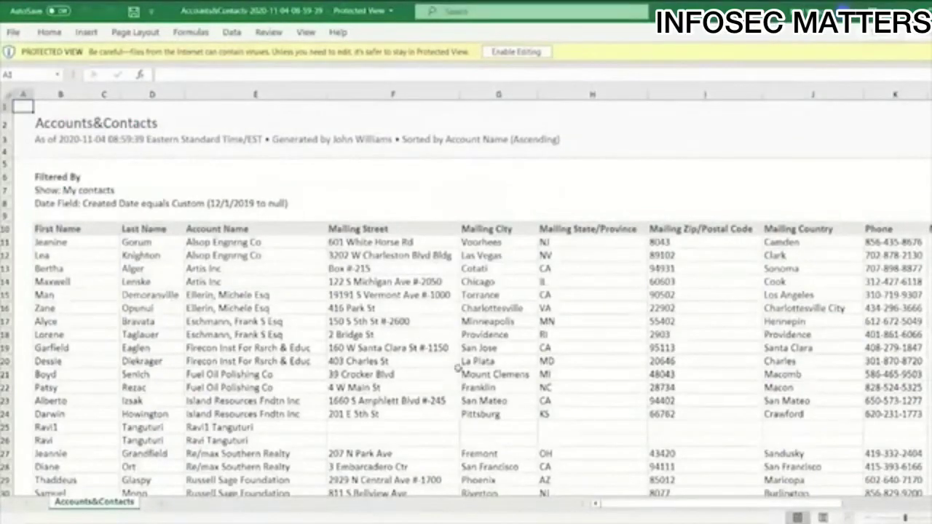
pyautogui.scroll(-2, 446, 313)
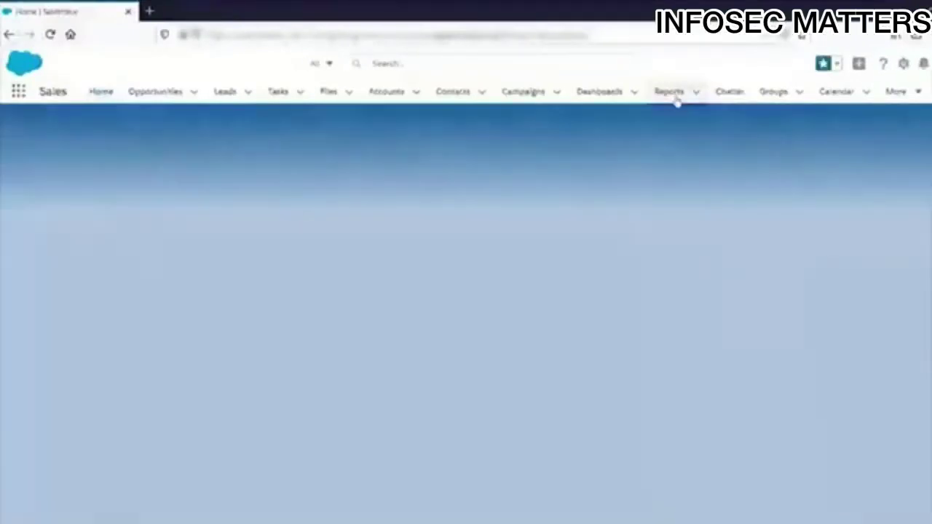
# - Reopen the Accounts&Contacts report and export it again as a formatted Excel file
pyautogui.click(675, 96)
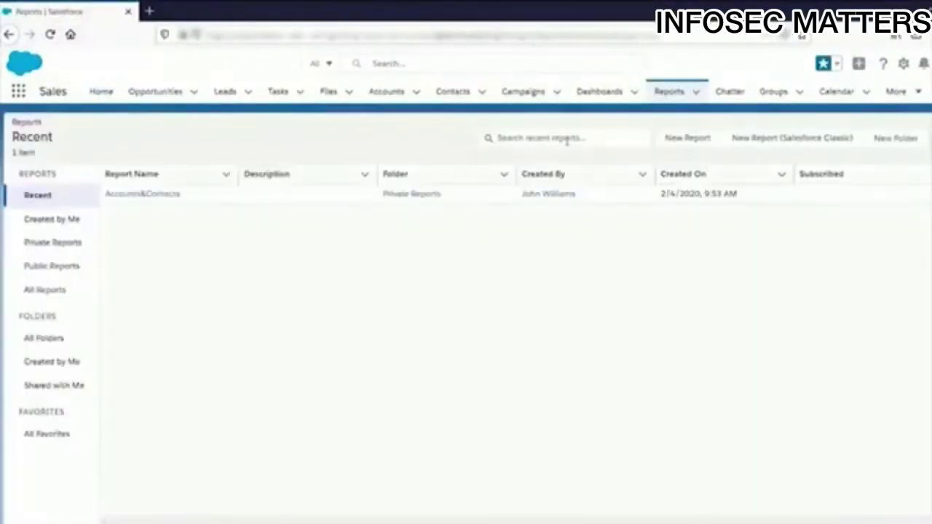
pyautogui.click(149, 196)
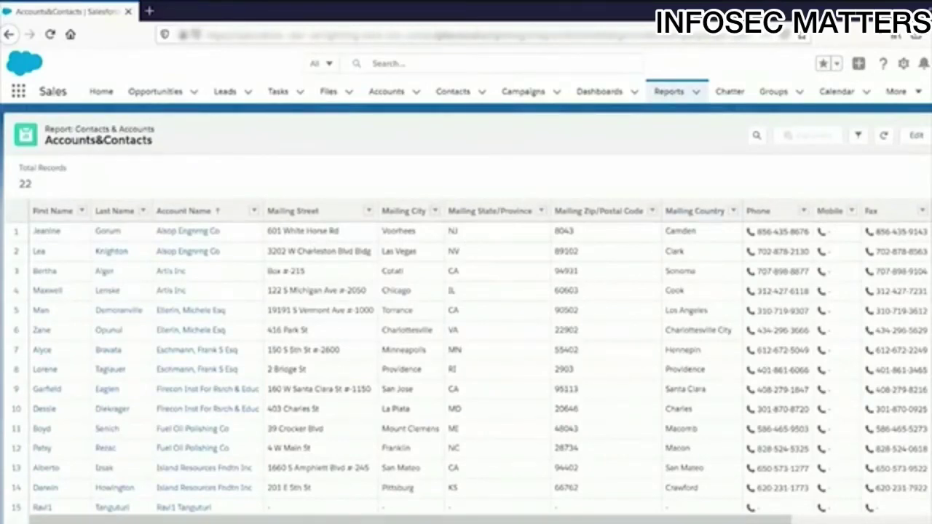
pyautogui.click(930, 135)
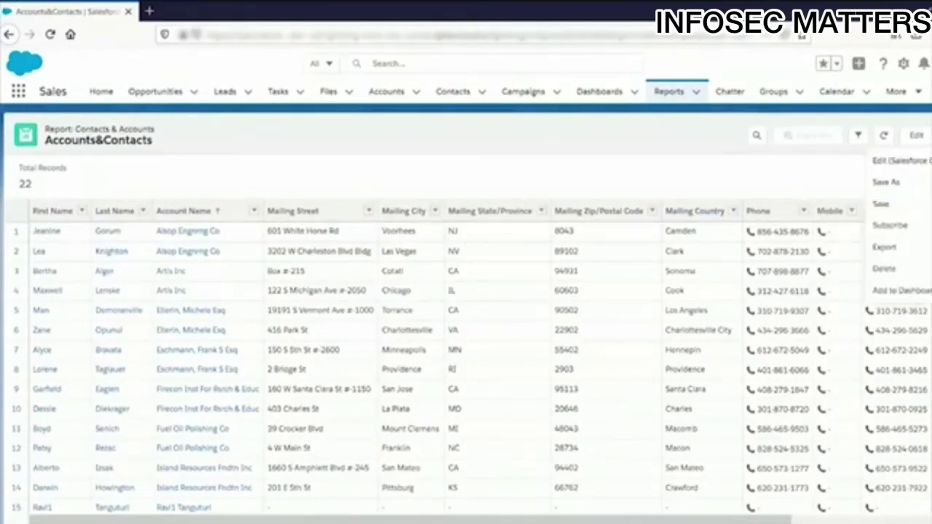
pyautogui.click(884, 247)
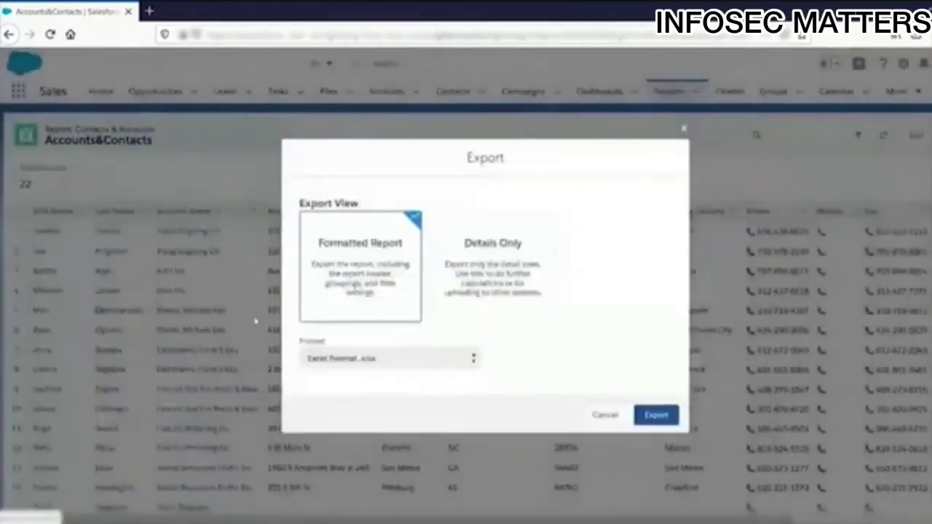
pyautogui.click(656, 415)
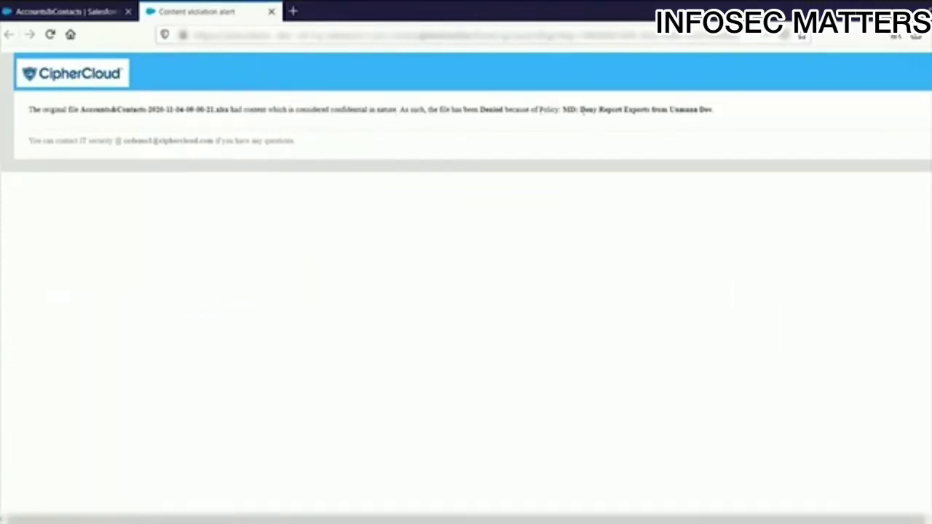
# - Highlight the words Report and Dev in the blocking deny-report-exports policy name
pyautogui.doubleClick(612, 110)
pyautogui.doubleClick(683, 110)
pyautogui.doubleClick(705, 110)
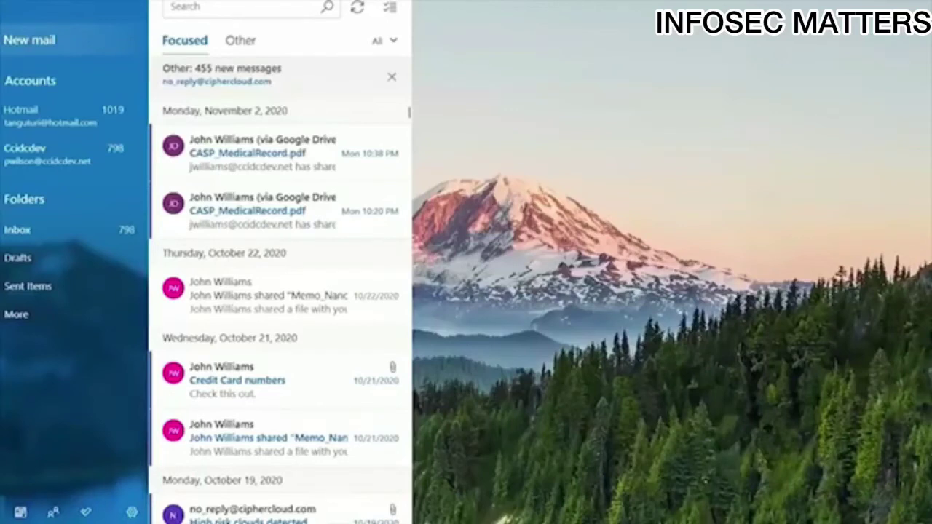
# - Start a new email to the contact with subject 'Please find customer credit card details'
pyautogui.click(29, 40)
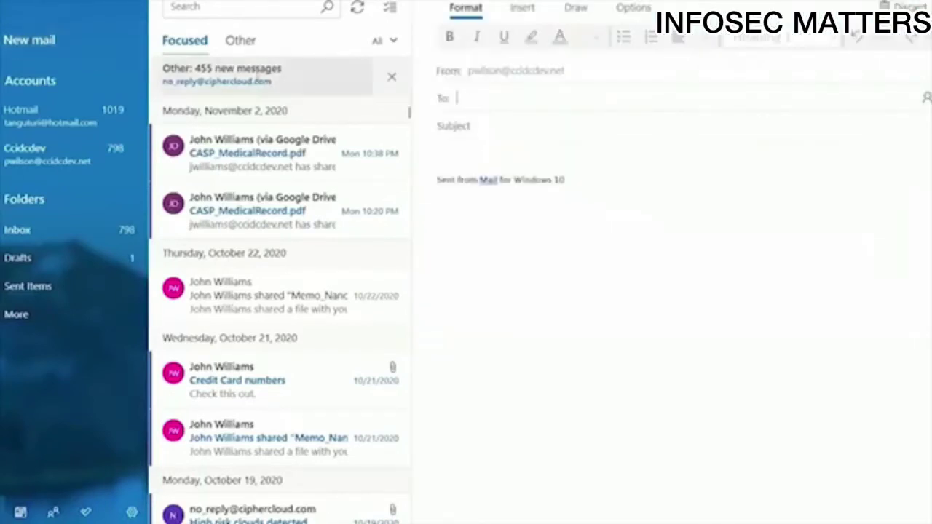
pyautogui.click(484, 98)
pyautogui.write('tangut')
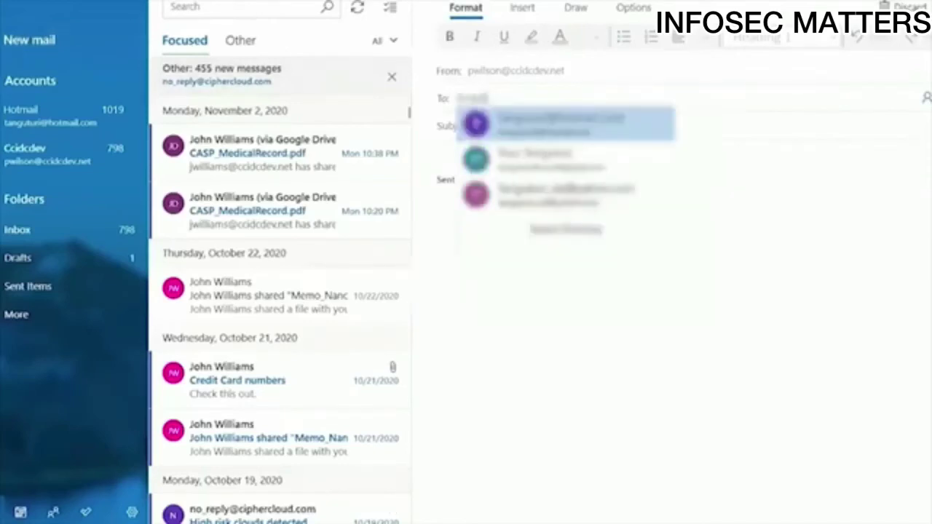
pyautogui.write('uri')
pyautogui.click(536, 162)
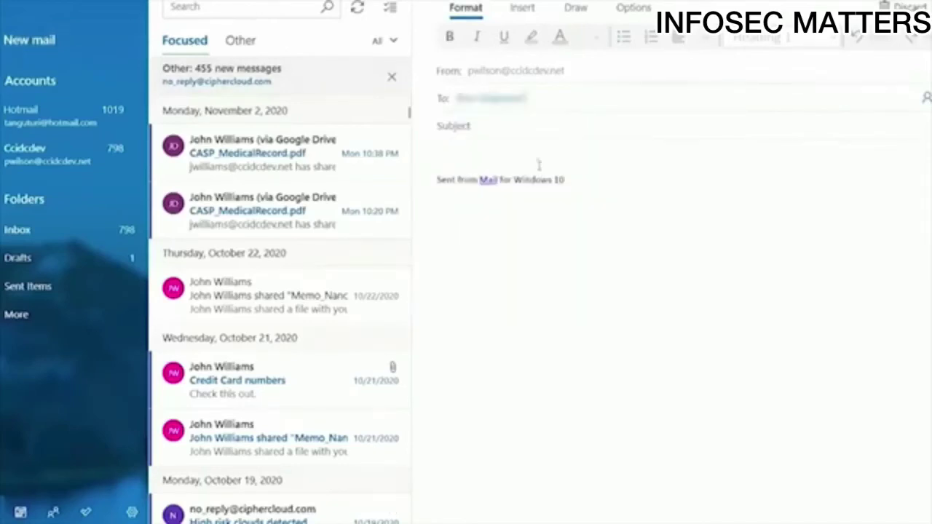
pyautogui.click(516, 134)
pyautogui.write('Please find customer')
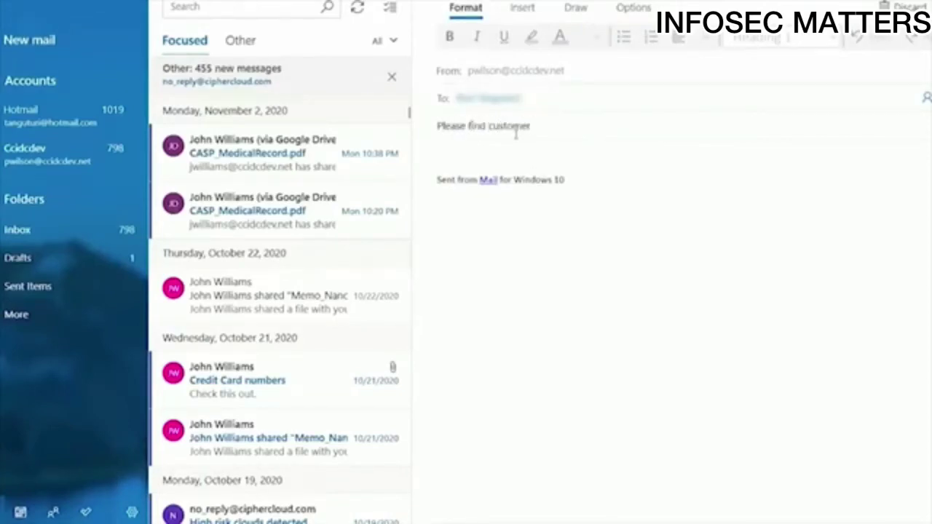
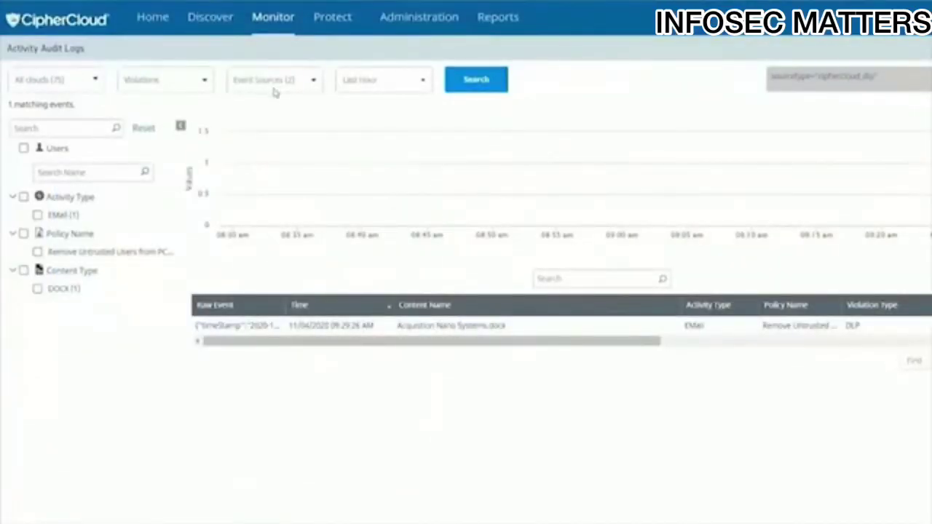
# - Refresh the audit log results, open an event's raw JSON, and highlight the user name and login domain
pyautogui.click(480, 87)
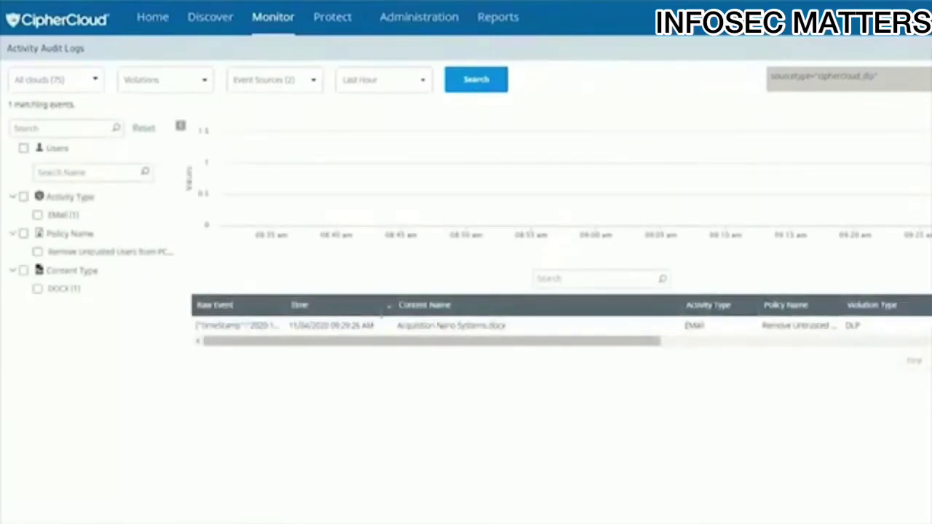
pyautogui.click(220, 327)
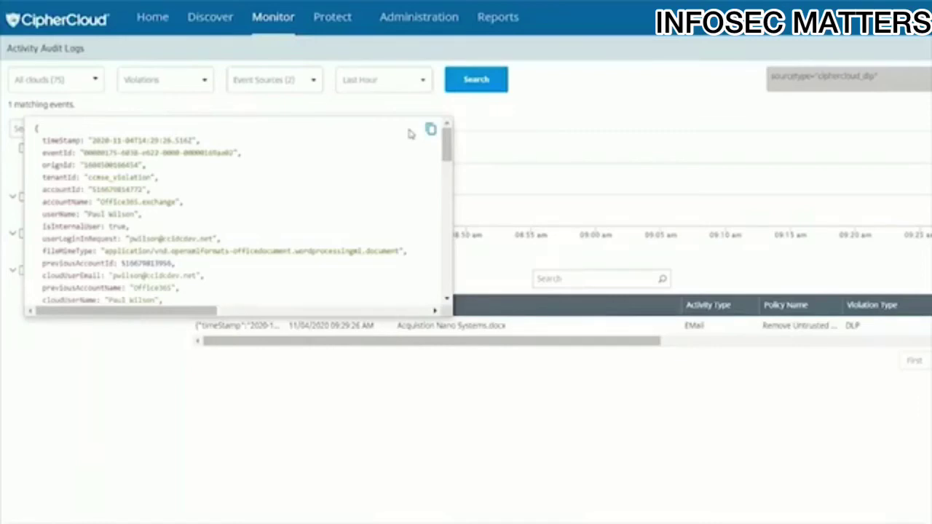
pyautogui.moveTo(443, 131); pyautogui.dragTo(445, 155)
pyautogui.doubleClick(121, 154)
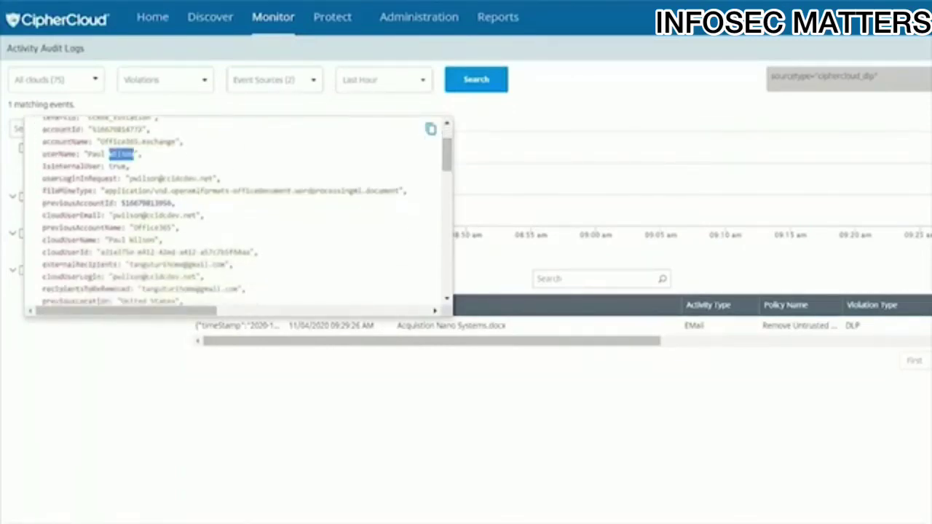
pyautogui.doubleClick(175, 178)
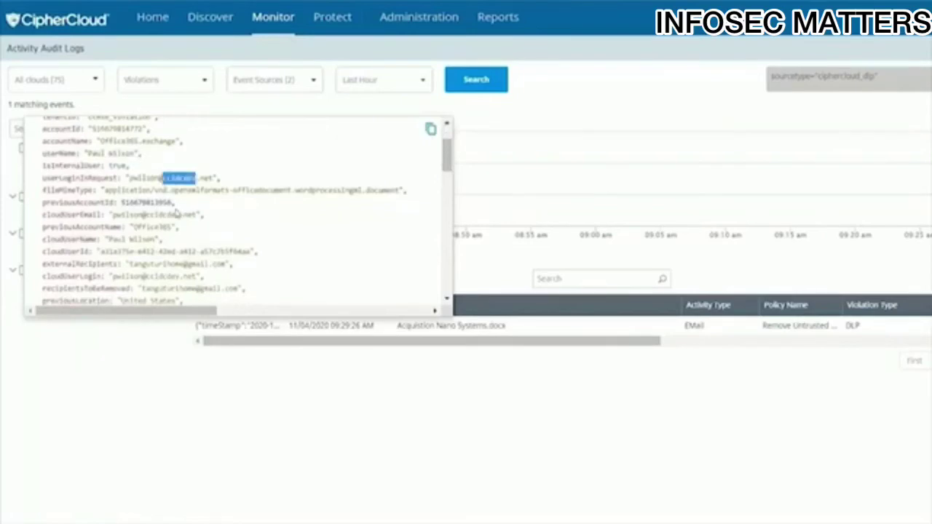
# - Highlight the recipientsToBeRemoved field, the recipient being removed, and the contentName file name
pyautogui.scroll(-2, 176, 212)
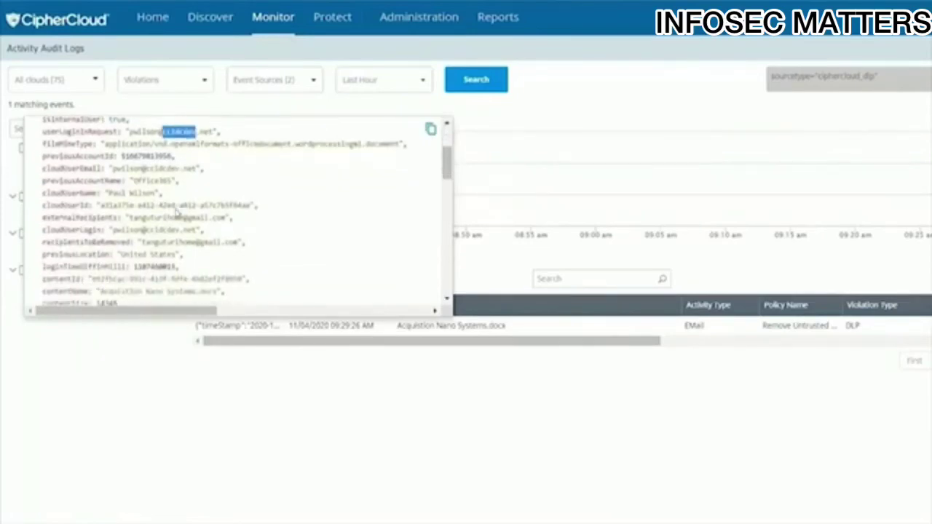
pyautogui.doubleClick(102, 243)
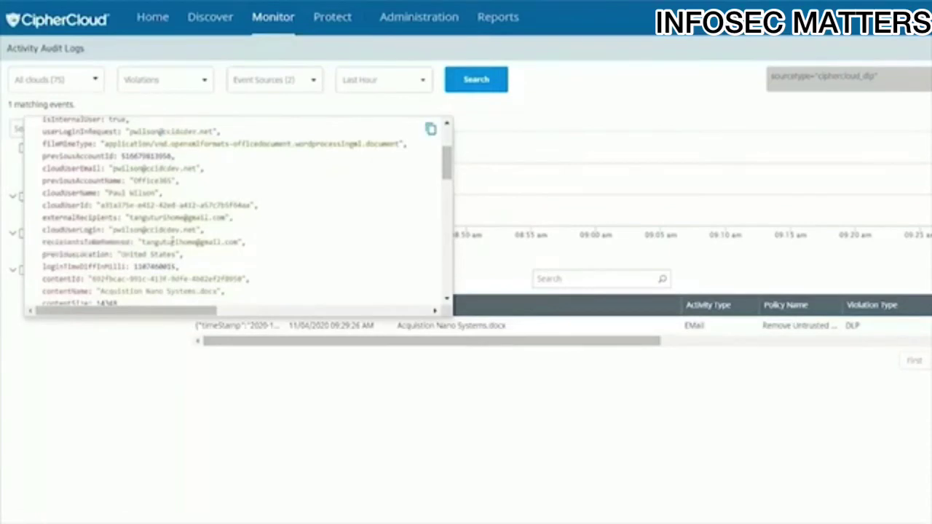
pyautogui.doubleClick(169, 242)
pyautogui.scroll(-3, 310, 229)
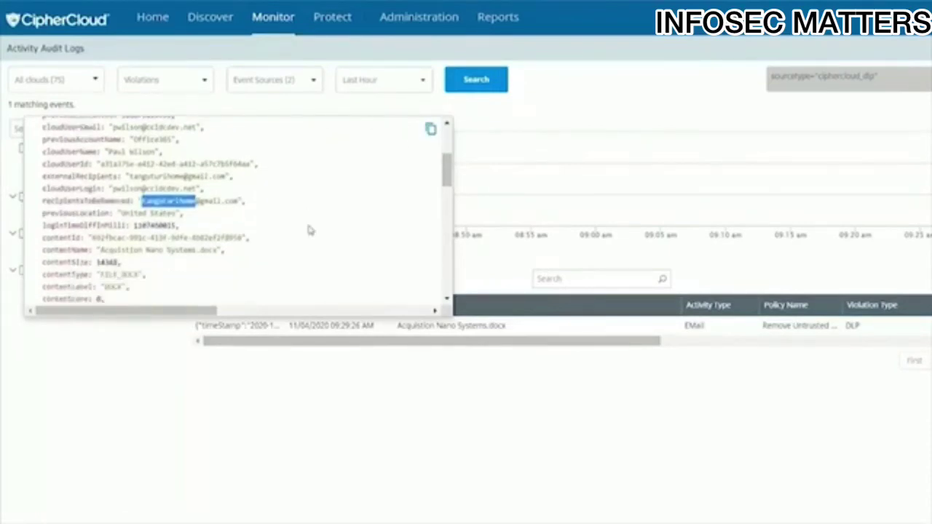
pyautogui.doubleClick(180, 222)
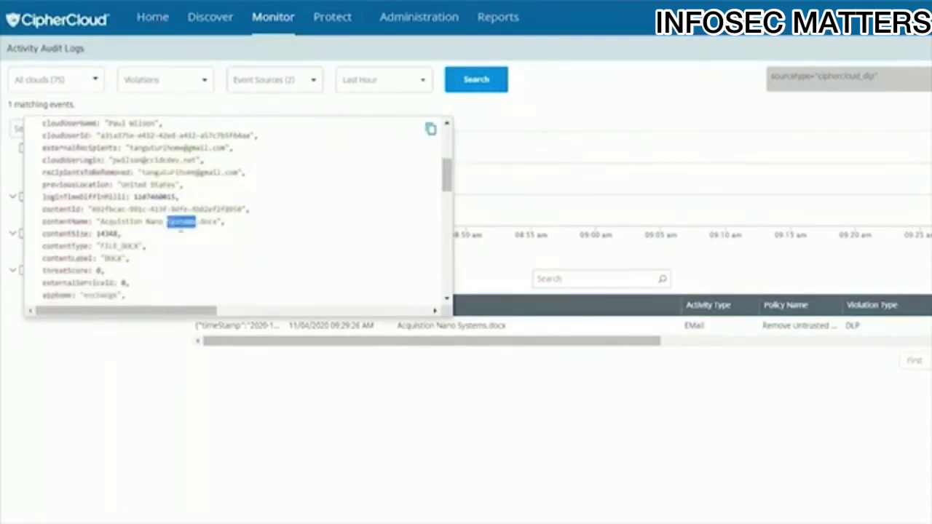
pyautogui.scroll(-3, 206, 263)
pyautogui.scroll(-3, 206, 263)
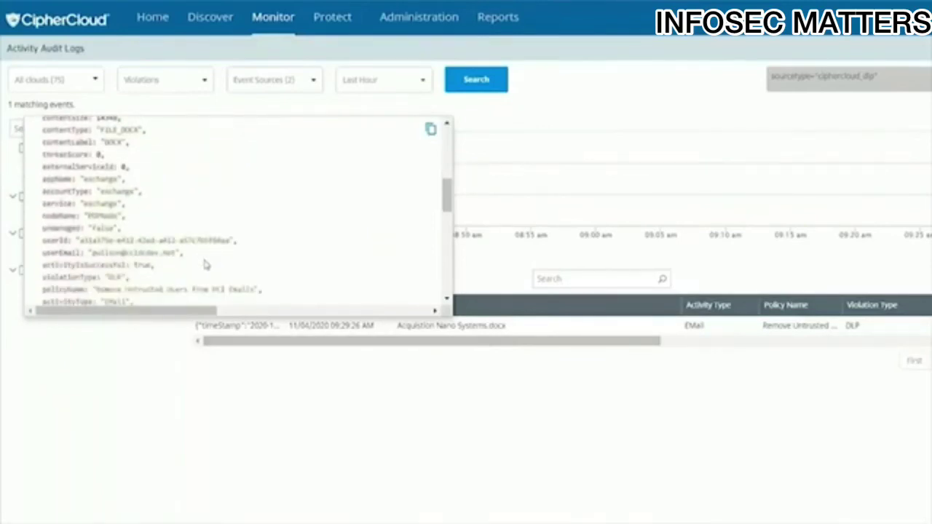
pyautogui.scroll(-1, 206, 263)
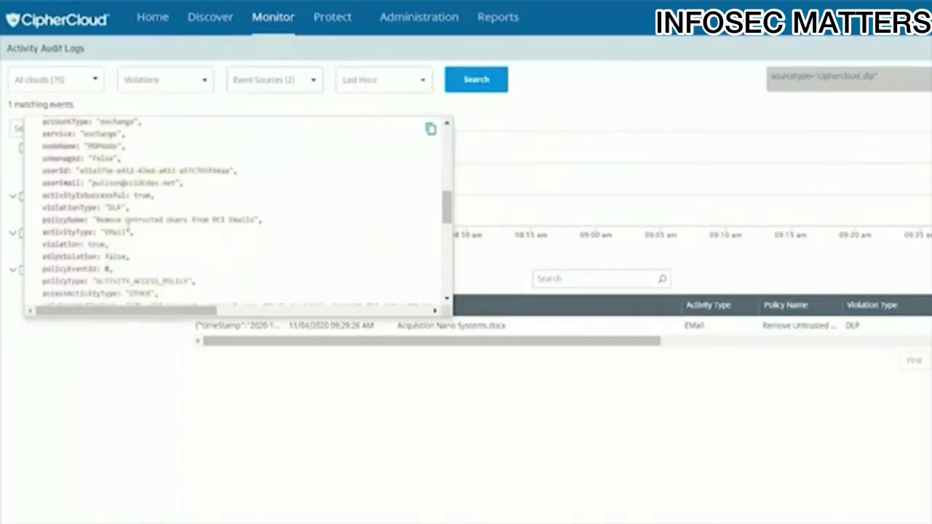
# - Highlight the matched policy name and CreditCard rule, then close the event and go to the rule template search
pyautogui.moveTo(97, 218); pyautogui.dragTo(256, 219)
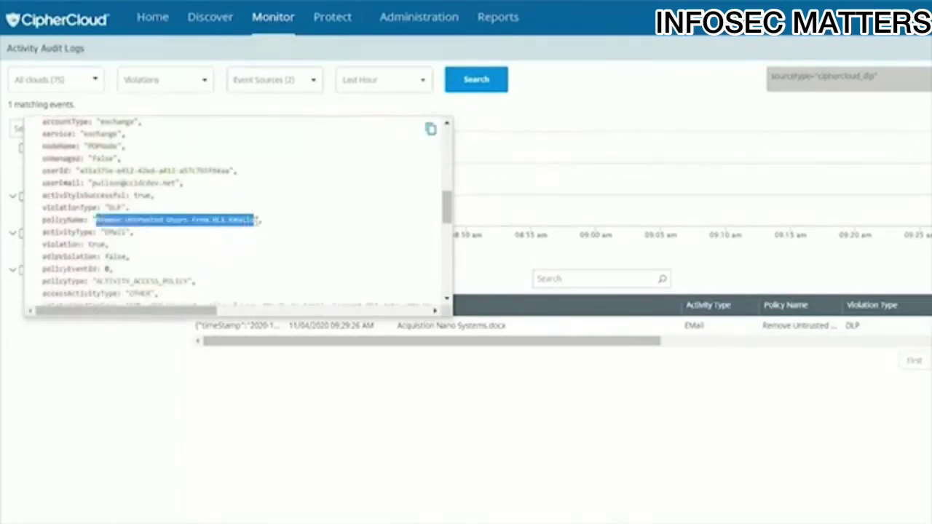
pyautogui.scroll(-4, 204, 263)
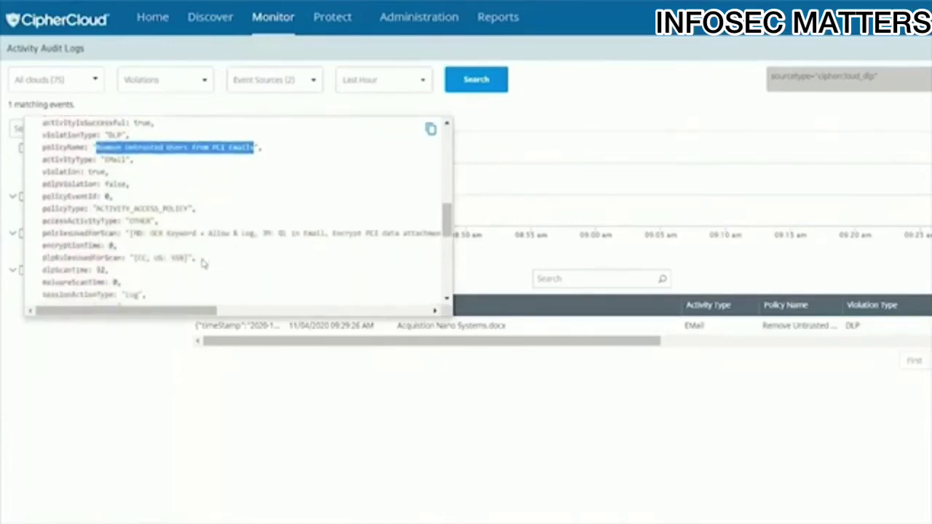
pyautogui.scroll(-2, 204, 263)
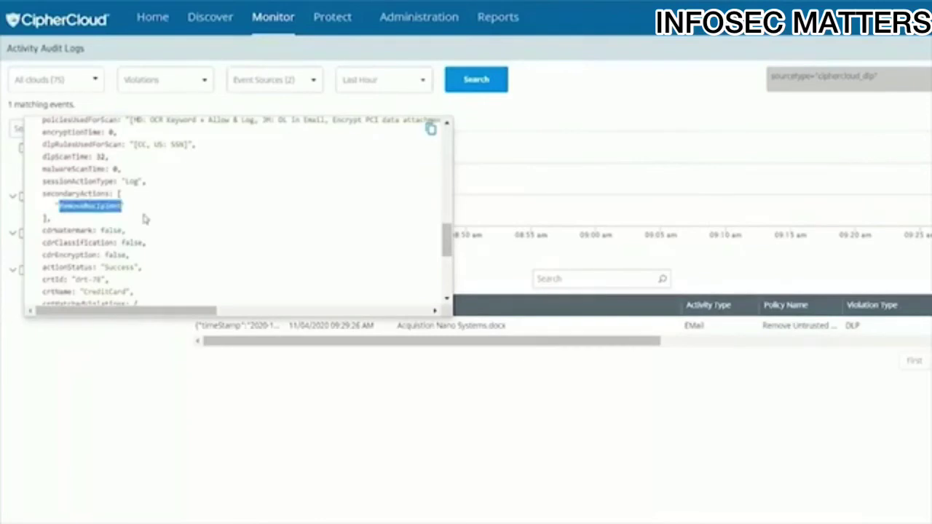
pyautogui.scroll(-5, 136, 212)
pyautogui.doubleClick(104, 175)
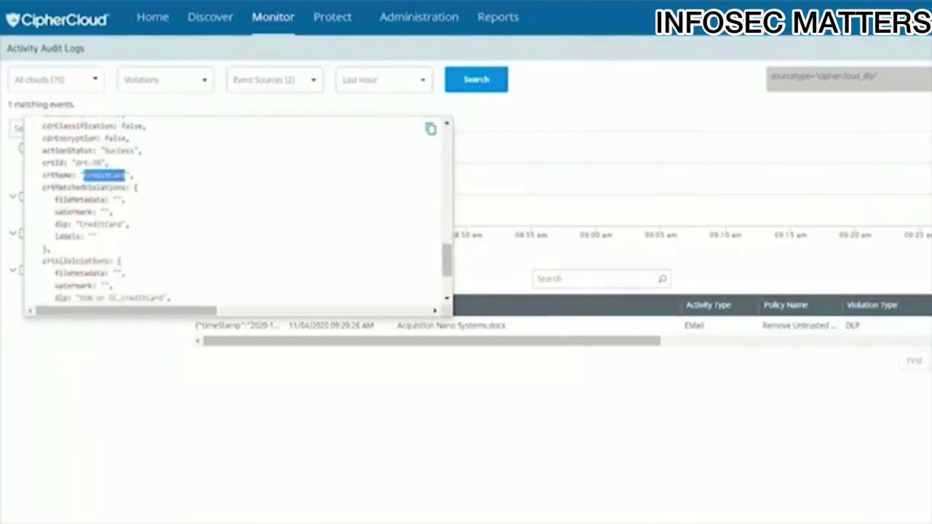
pyautogui.scroll(-3, 207, 252)
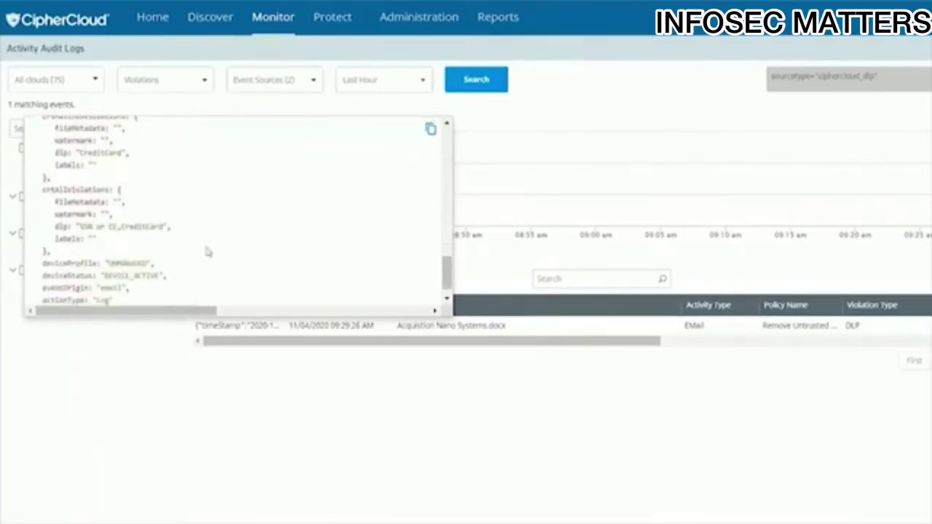
pyautogui.press('Escape')
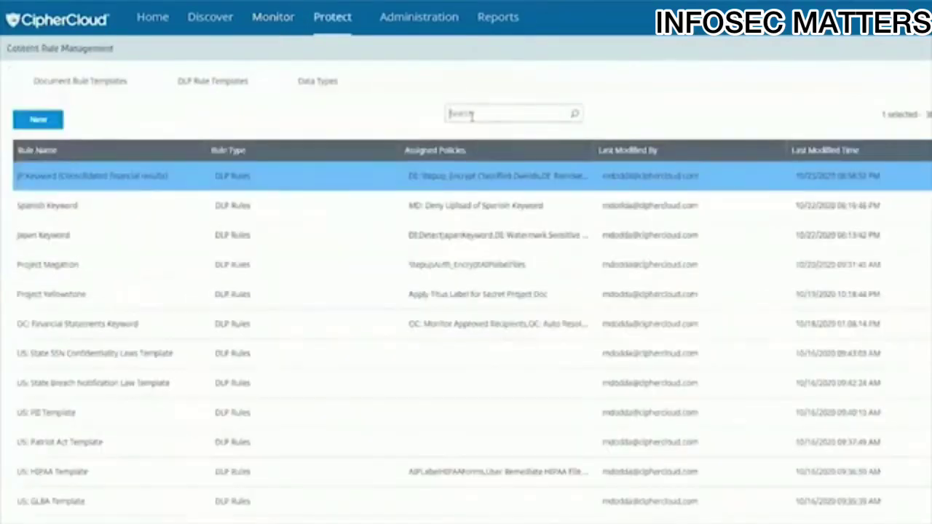
pyautogui.click(472, 115)
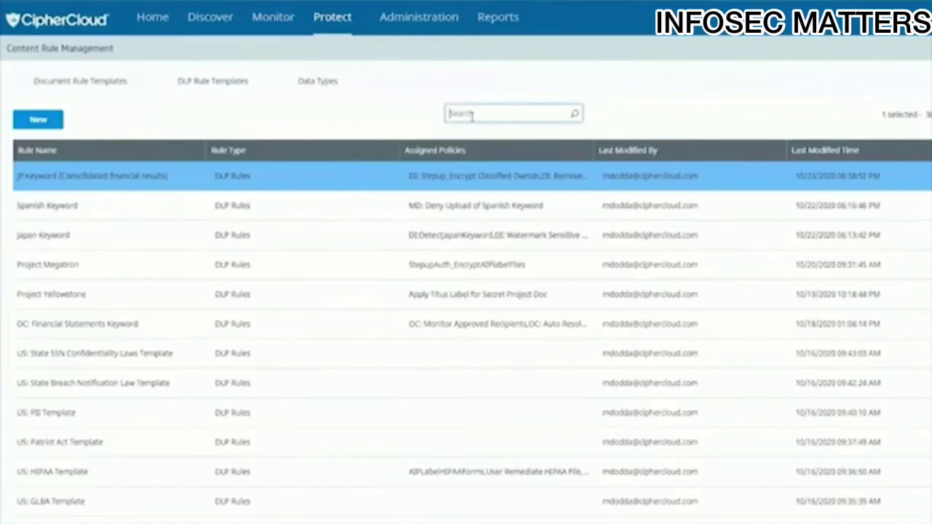
# - Filter the DLP rule templates by HIPAA and open the US HIPAA Template
pyautogui.write('HIPAA')
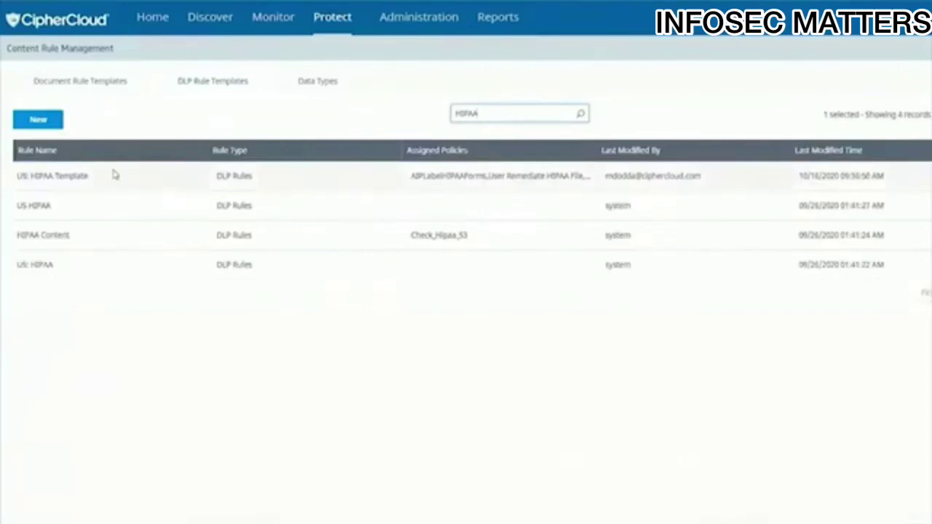
pyautogui.click(118, 174)
pyautogui.click(930, 176)
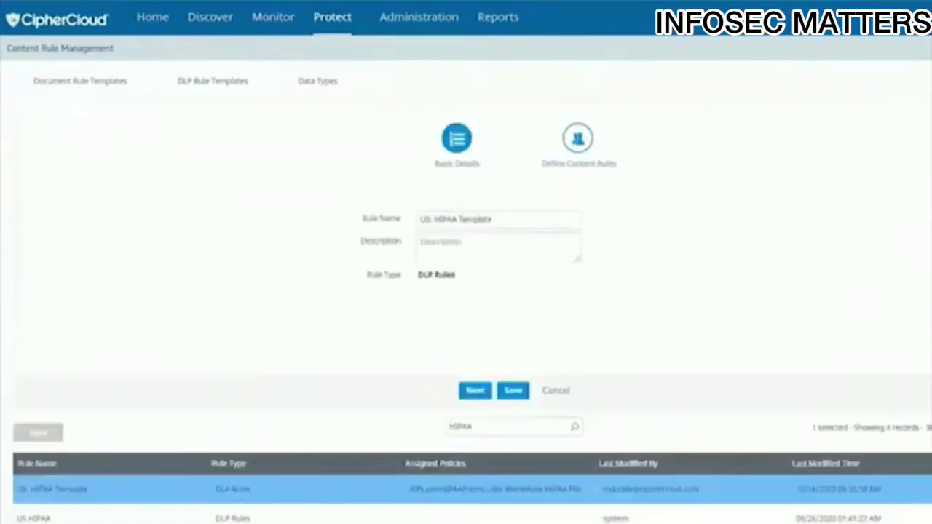
# - Review the template's rule groups, keeping Rule Group 1 as Dictionary, then discard without saving
pyautogui.click(577, 142)
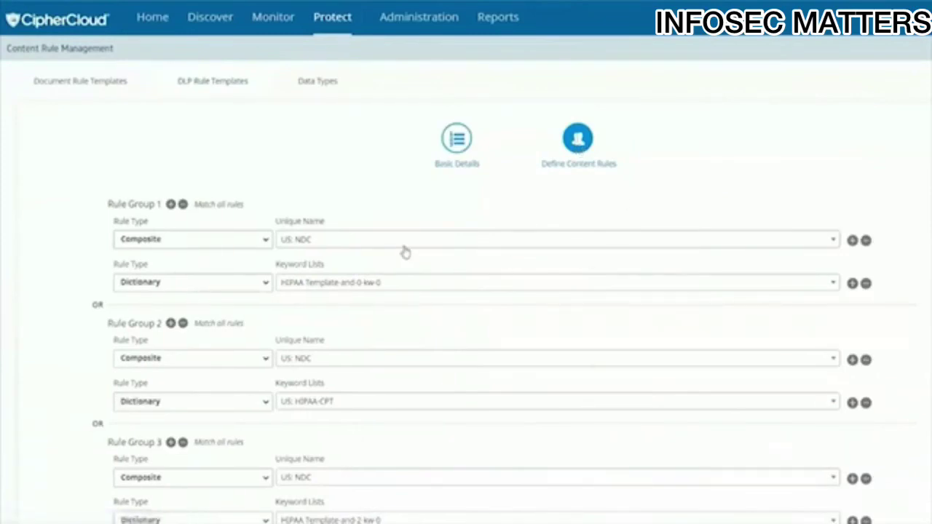
pyautogui.scroll(-1, 402, 250)
pyautogui.scroll(-1, 422, 241)
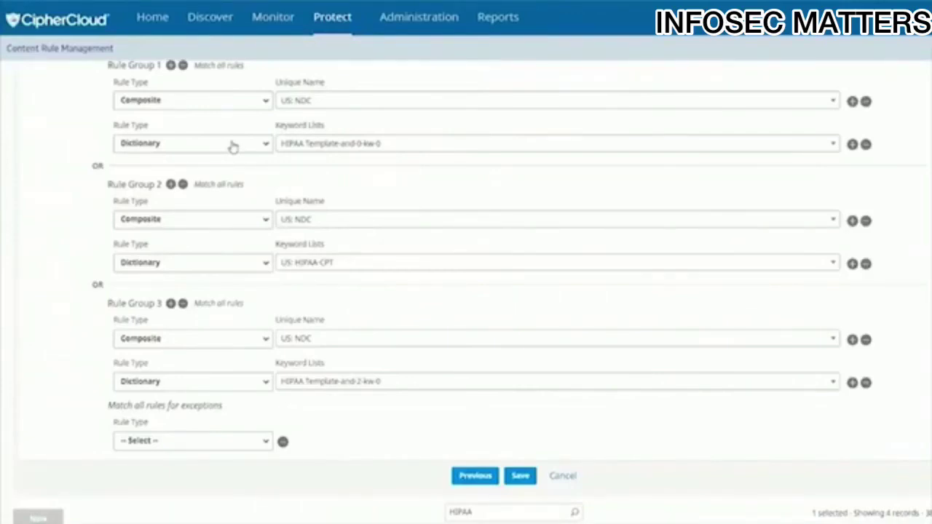
pyautogui.click(233, 148)
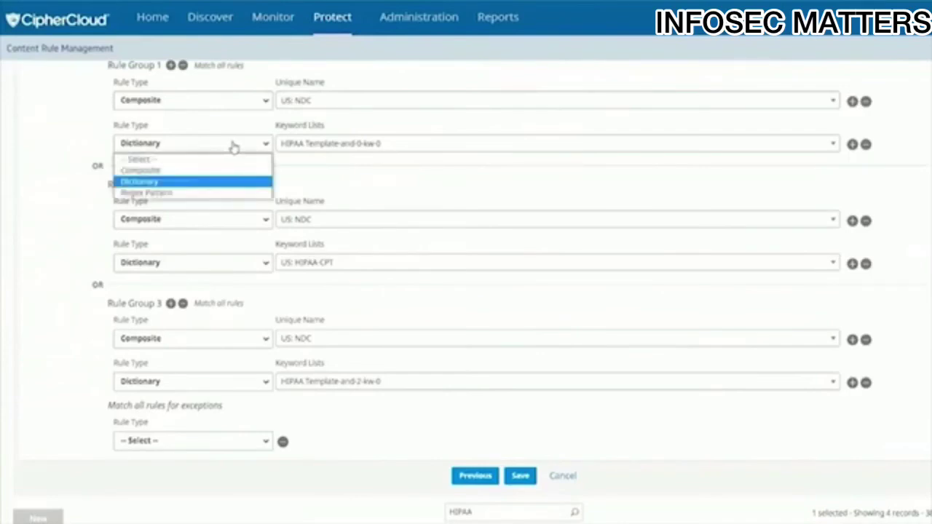
pyautogui.click(413, 175)
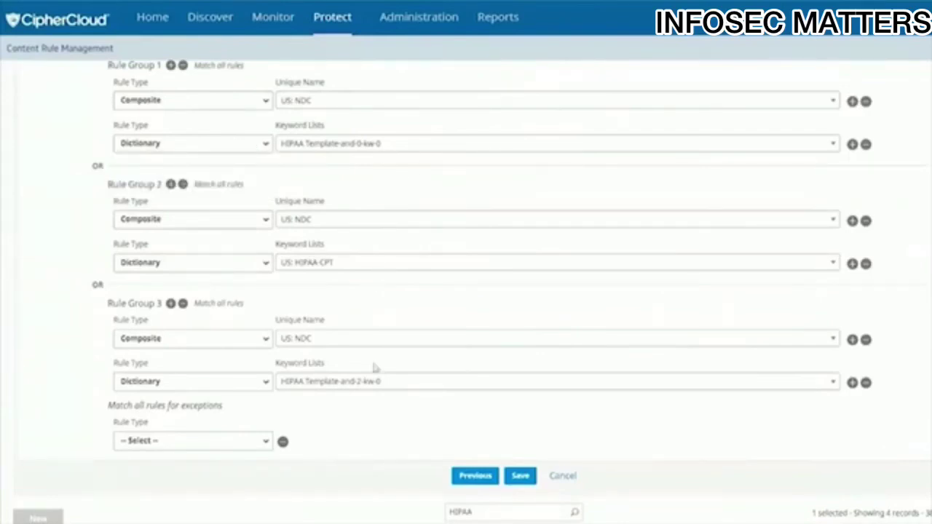
pyautogui.scroll(-1, 449, 388)
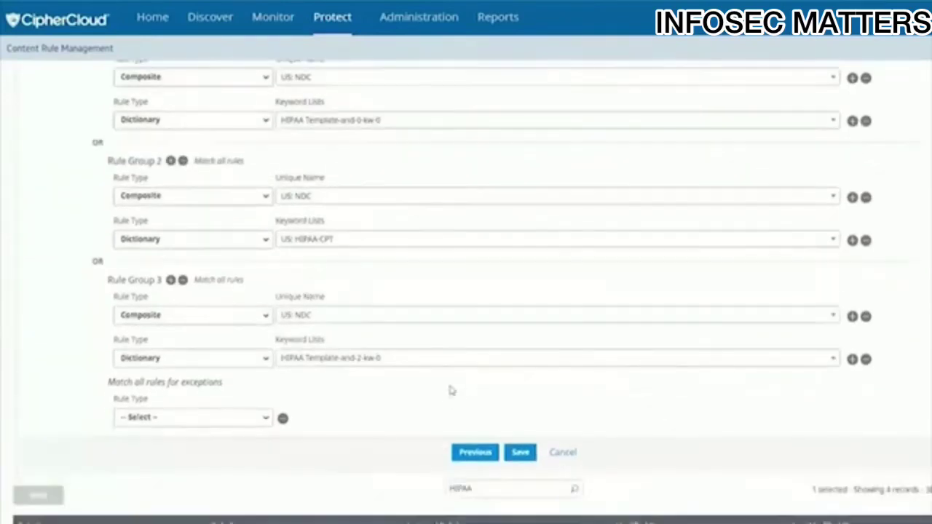
pyautogui.click(562, 453)
pyautogui.click(505, 197)
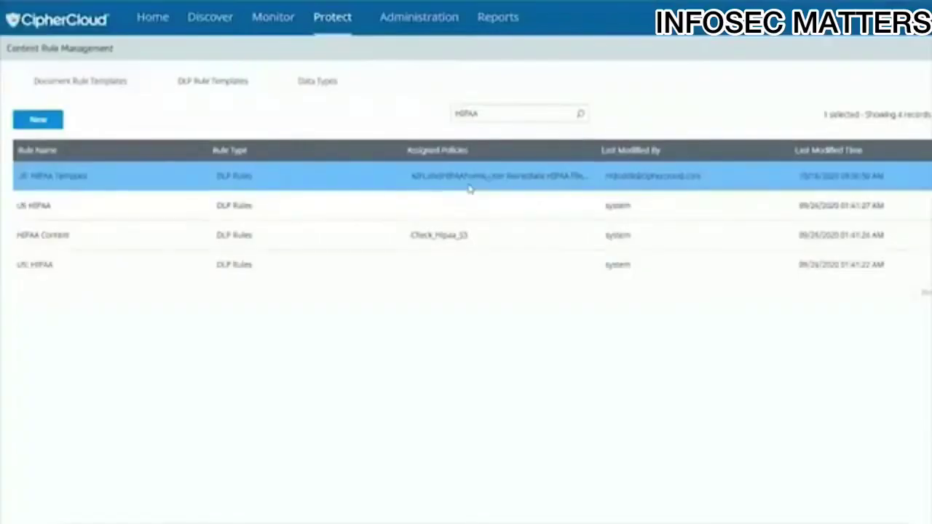
# - Open the US HIPAA-and-2-kw-0 data type and browse its 2281 keywords
pyautogui.click(307, 85)
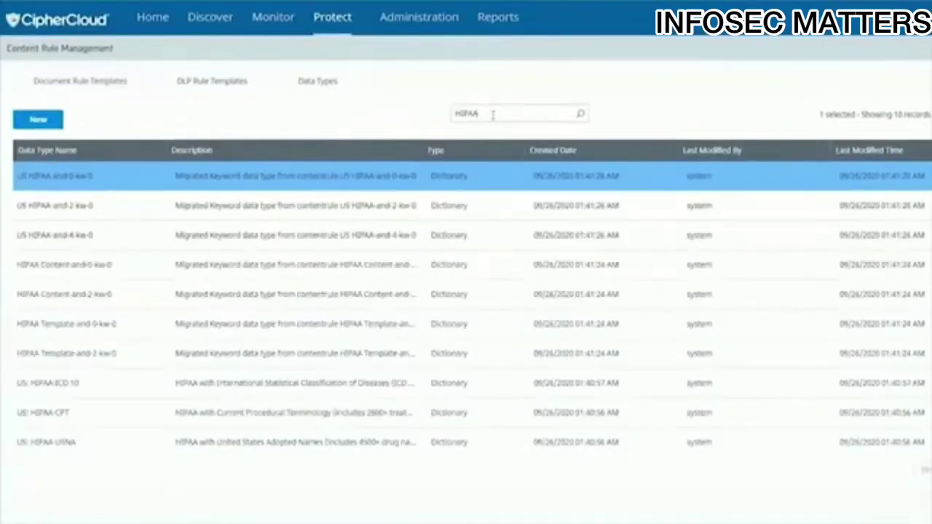
pyautogui.click(348, 183)
pyautogui.click(651, 203)
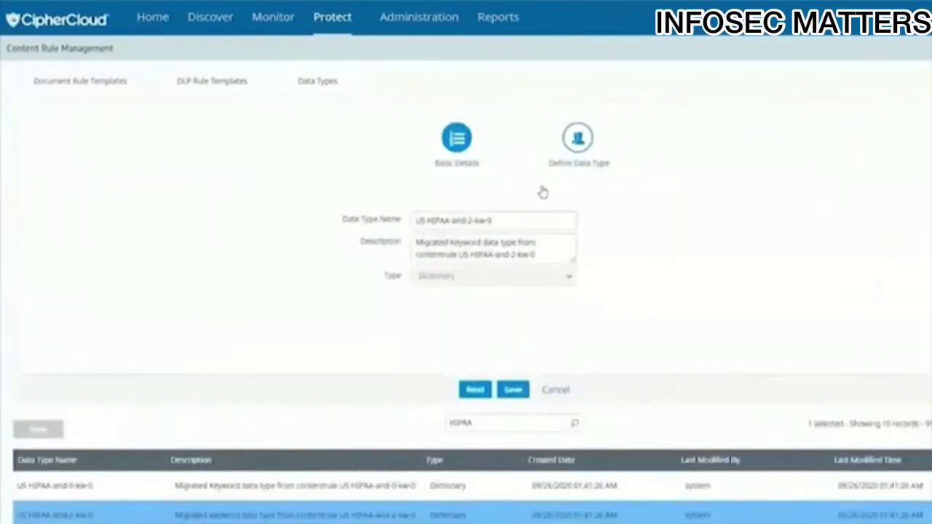
pyautogui.click(492, 222)
pyautogui.click(580, 142)
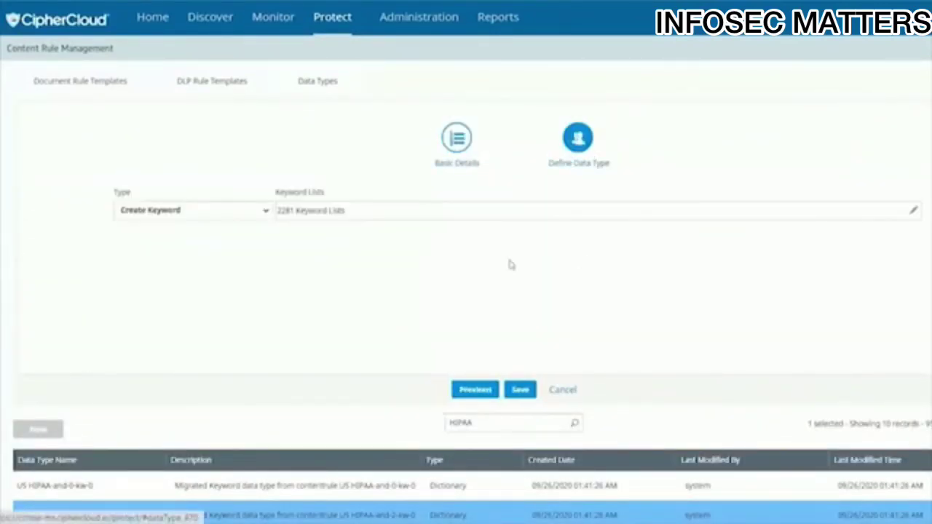
pyautogui.click(912, 213)
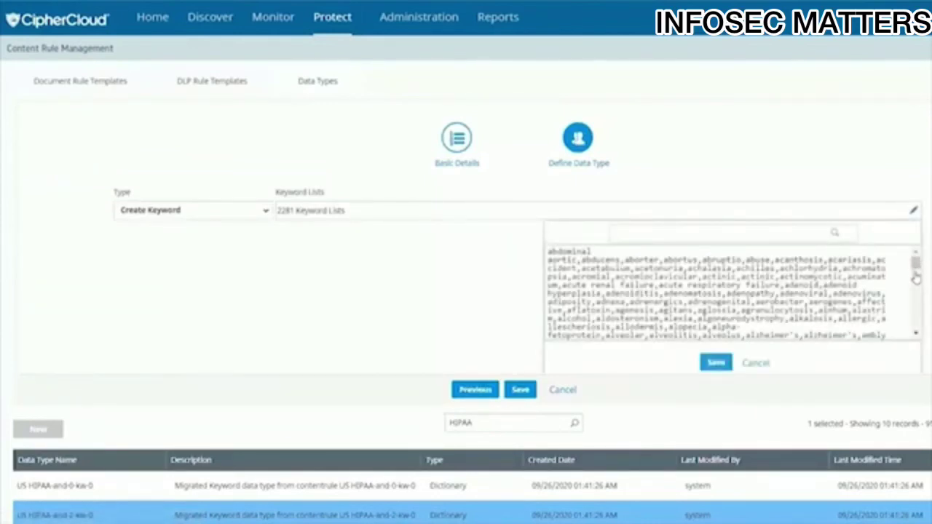
pyautogui.scroll(-3, 916, 277)
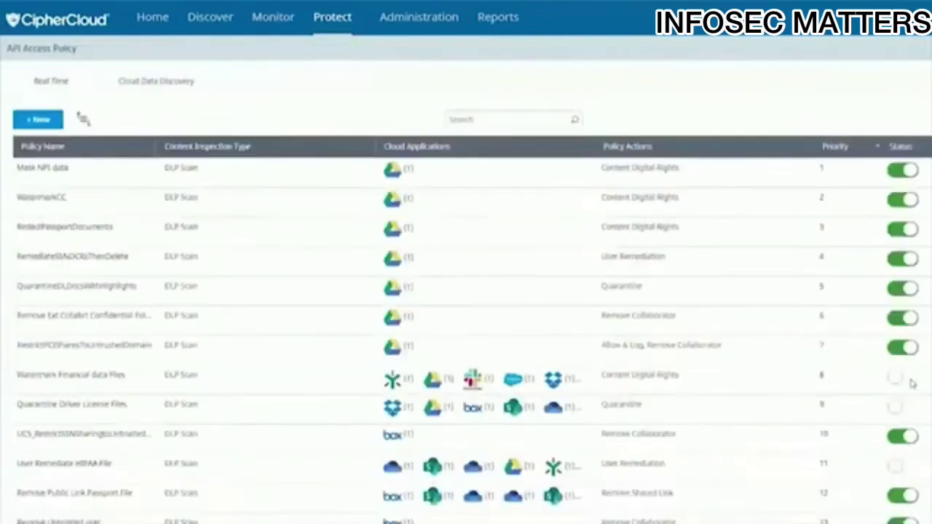
# - Create API policy 'ePHIPolicy' with description 'PHI Information' and DLP Scan inspection type
pyautogui.click(38, 119)
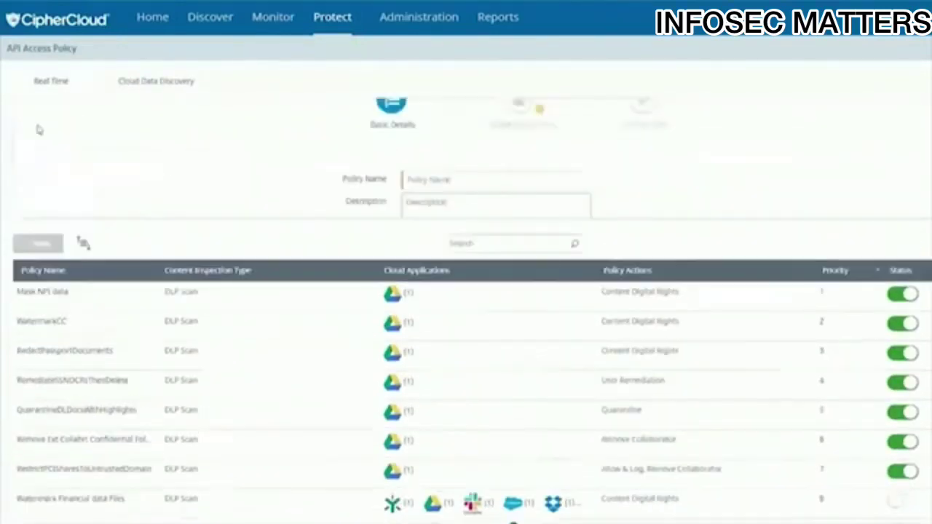
pyautogui.click(456, 220)
pyautogui.write('ePHIPolicy')
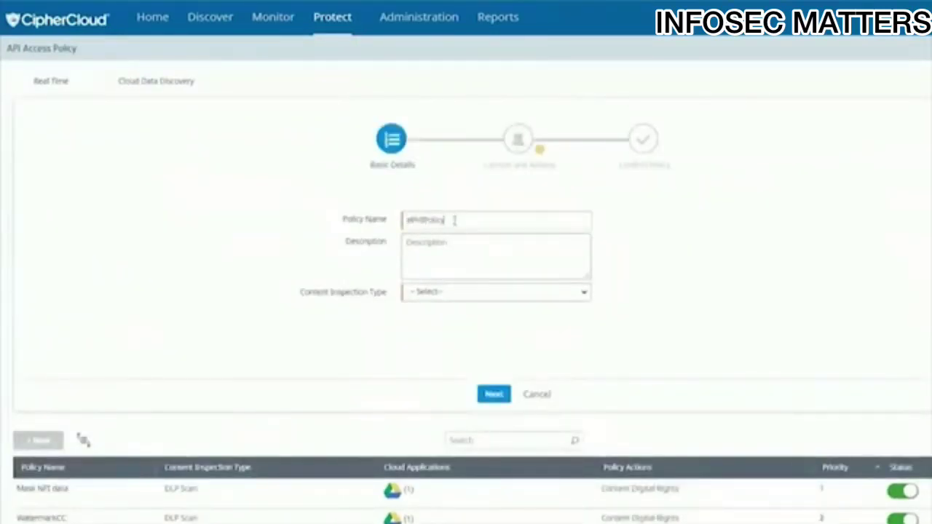
pyautogui.click(459, 257)
pyautogui.write('PHI')
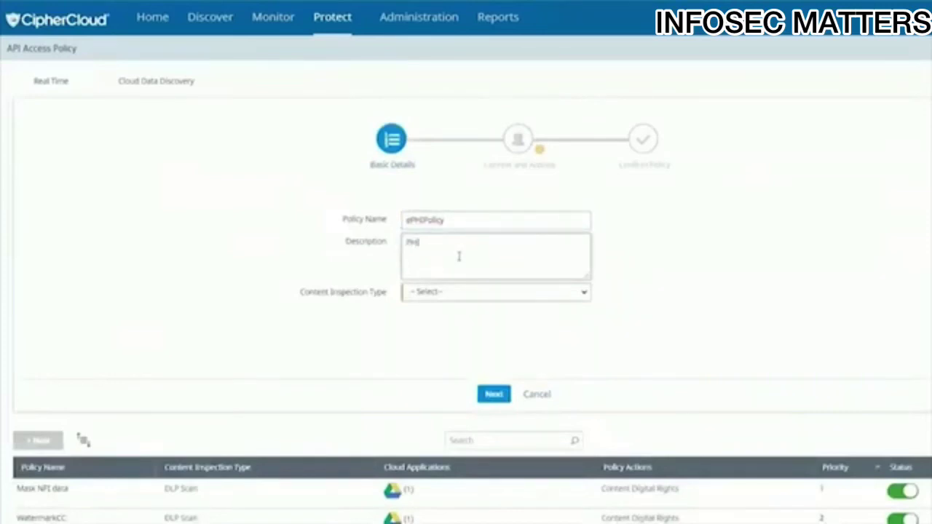
pyautogui.write(' Information')
pyautogui.click(464, 293)
pyautogui.click(429, 327)
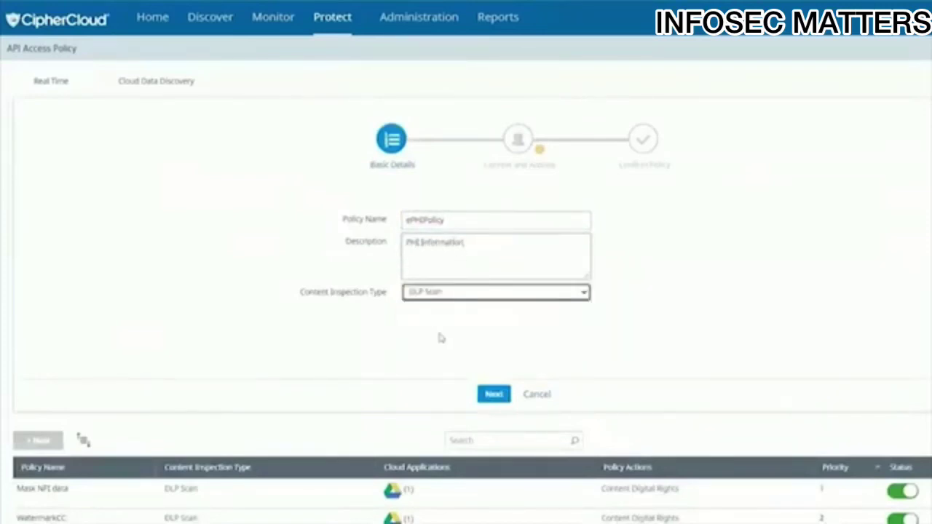
pyautogui.click(494, 394)
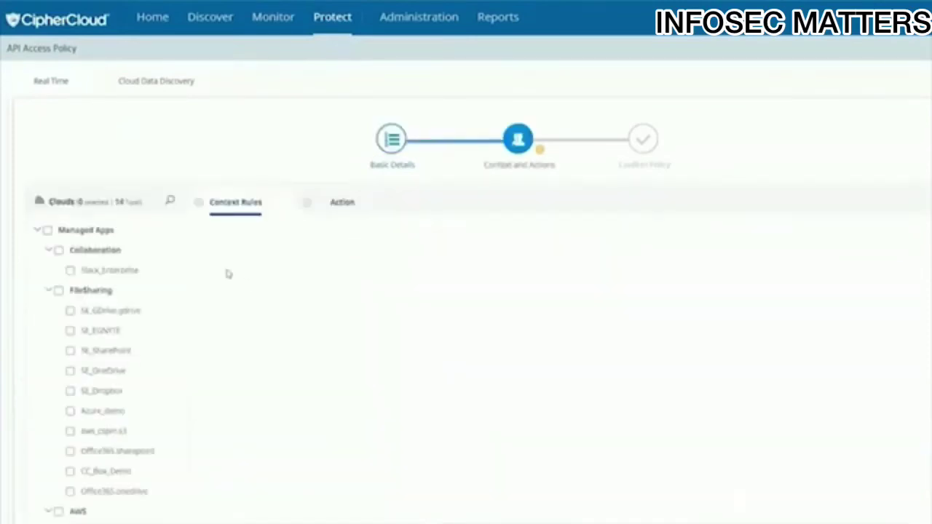
# - Apply the policy to the CC_Box_Demo cloud and scan Unstructured Data
pyautogui.scroll(-2, 83, 293)
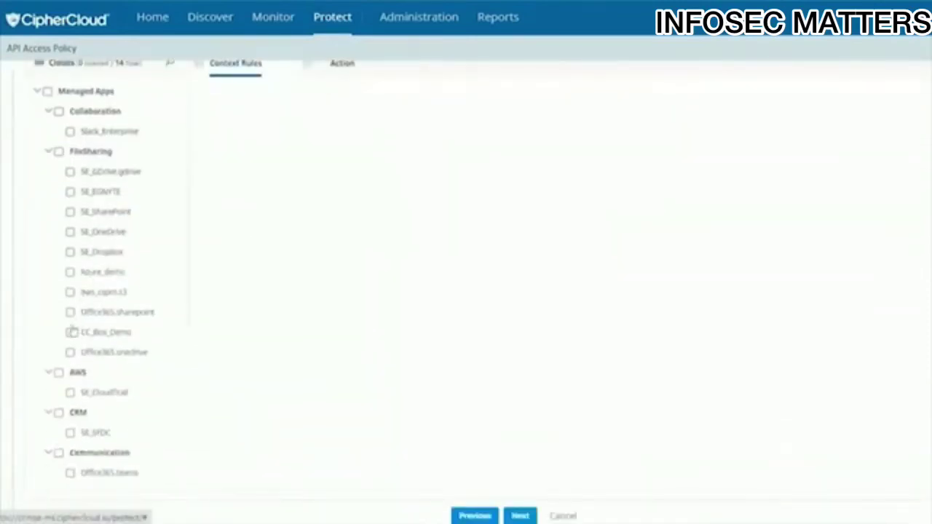
pyautogui.click(71, 332)
pyautogui.scroll(1, 276, 304)
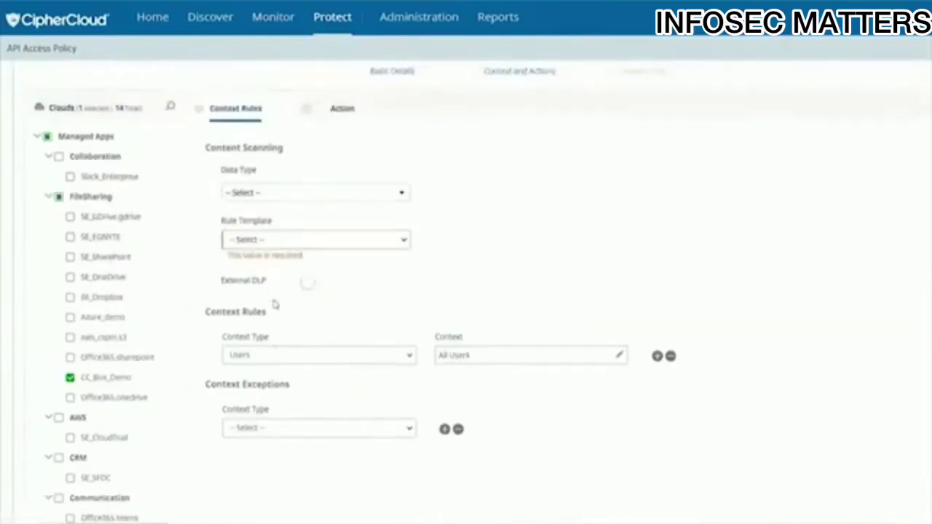
pyautogui.click(270, 242)
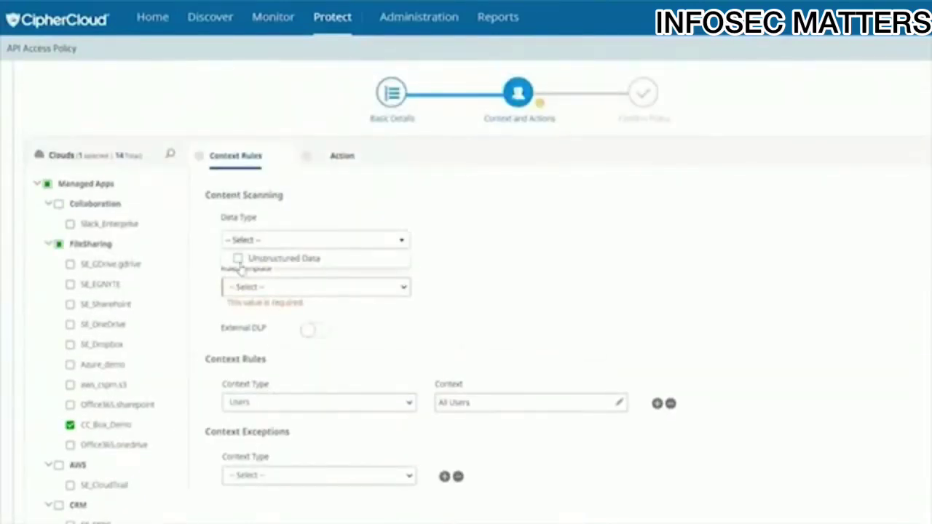
pyautogui.click(237, 259)
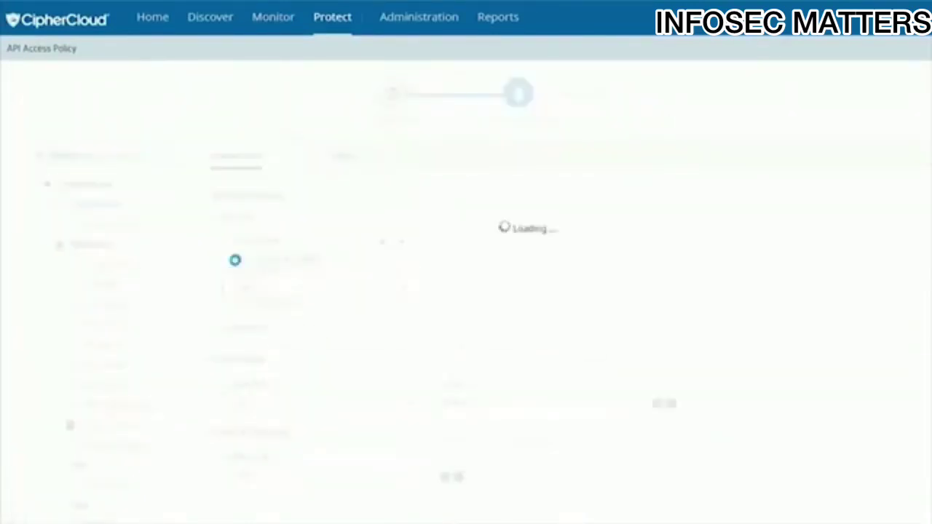
# - Choose the US_HIPAA rule template and keep Users as the context type
pyautogui.click(309, 291)
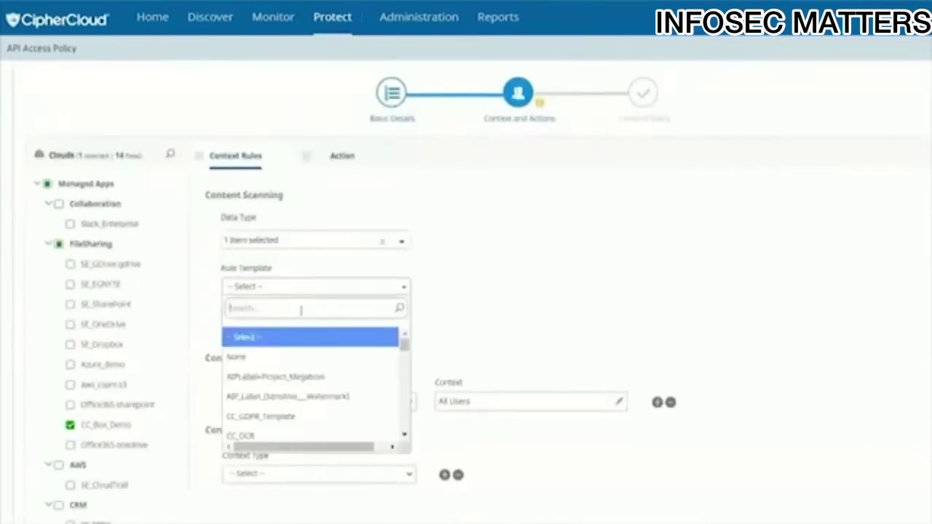
pyautogui.write('HIPAA')
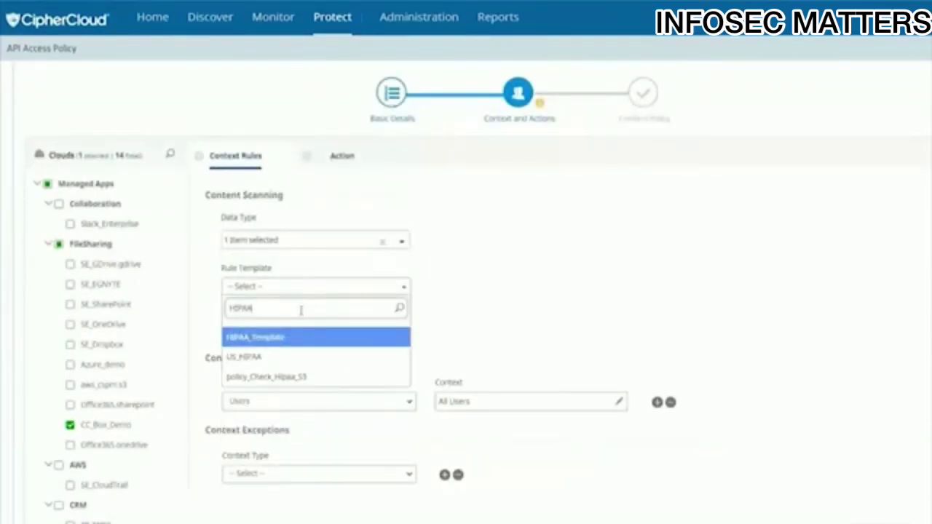
pyautogui.click(237, 366)
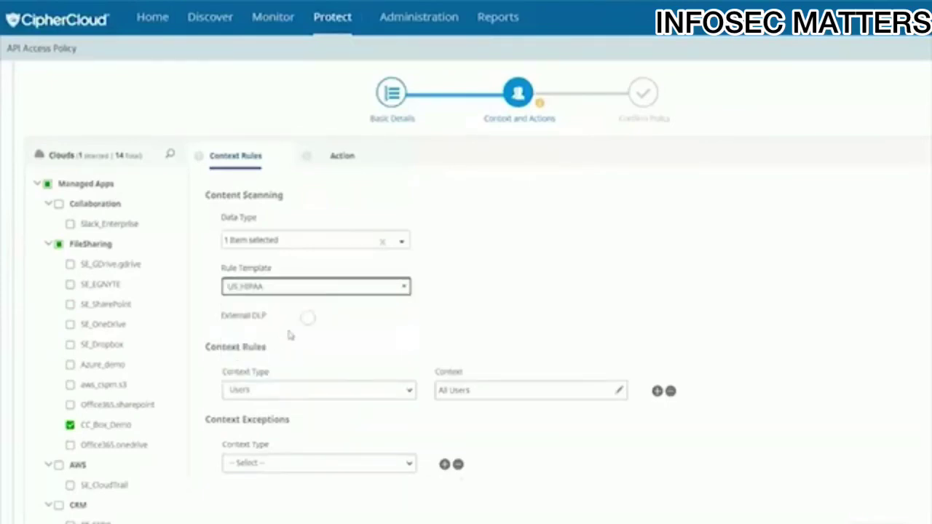
pyautogui.click(309, 391)
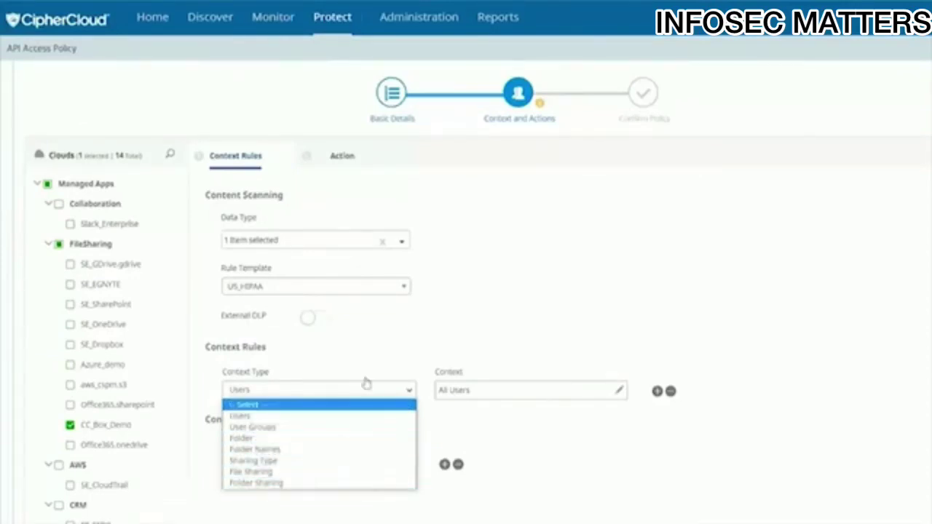
pyautogui.click(291, 419)
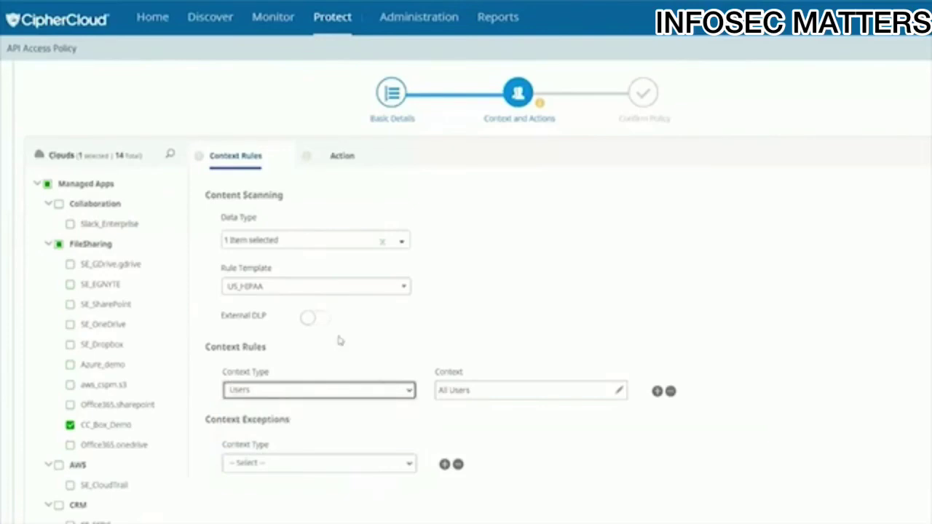
pyautogui.click(325, 160)
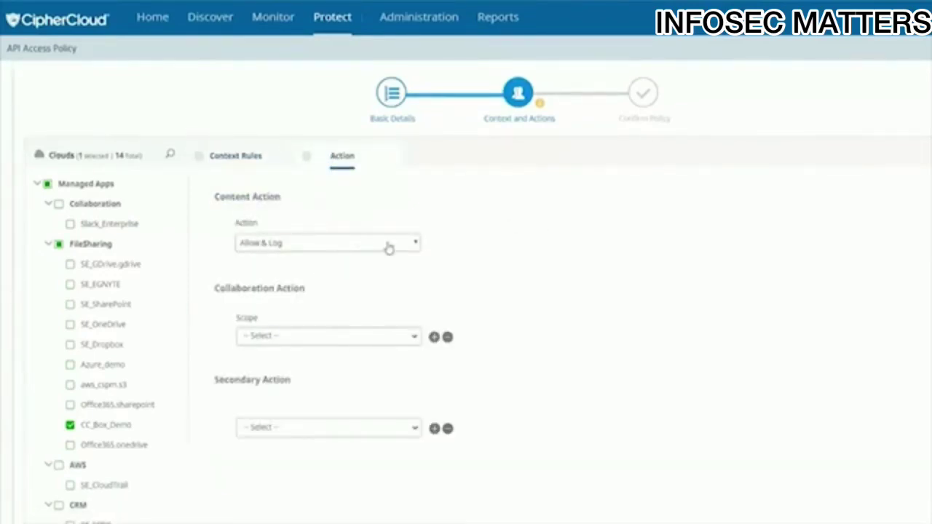
# - Keep Allow & Log as the content action and remove shared links for Internal collaboration scope
pyautogui.click(406, 245)
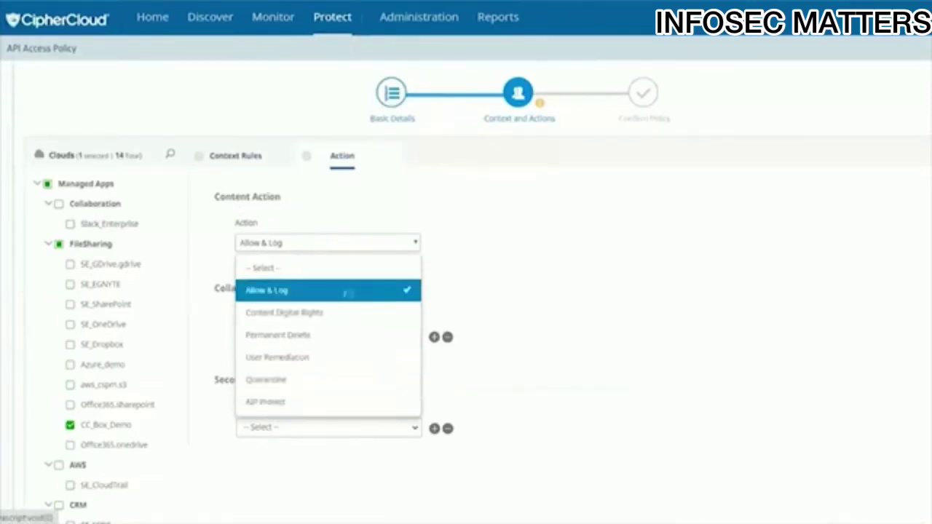
pyautogui.click(346, 291)
pyautogui.click(362, 339)
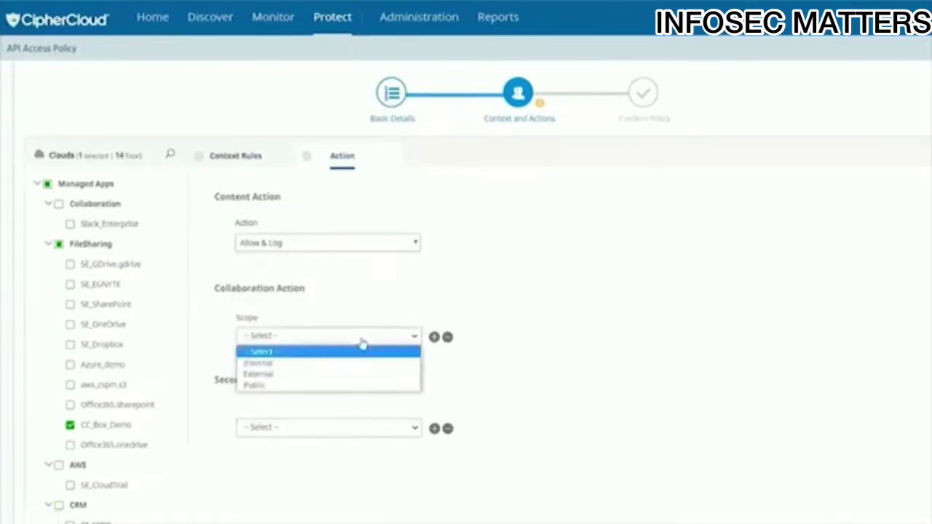
pyautogui.click(294, 363)
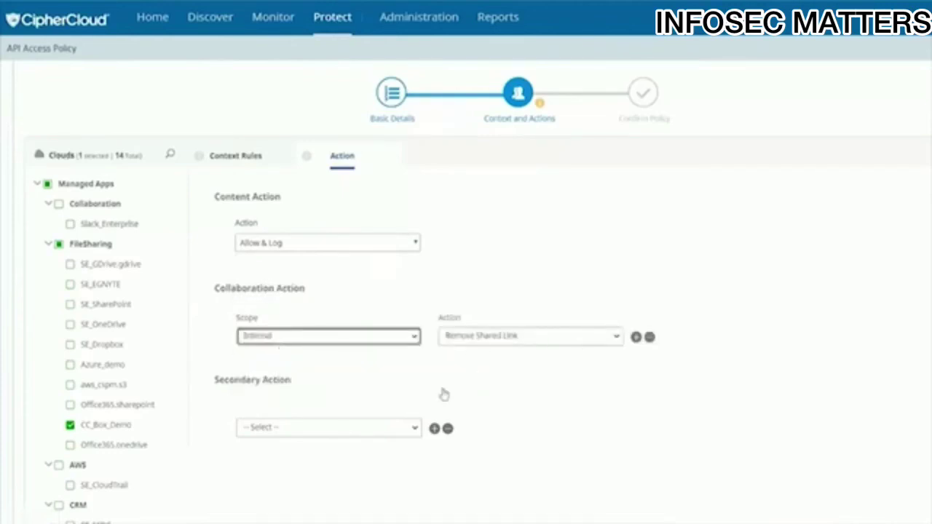
# - Add a Notification secondary action with Administrator Notification and advance to confirmation
pyautogui.click(343, 428)
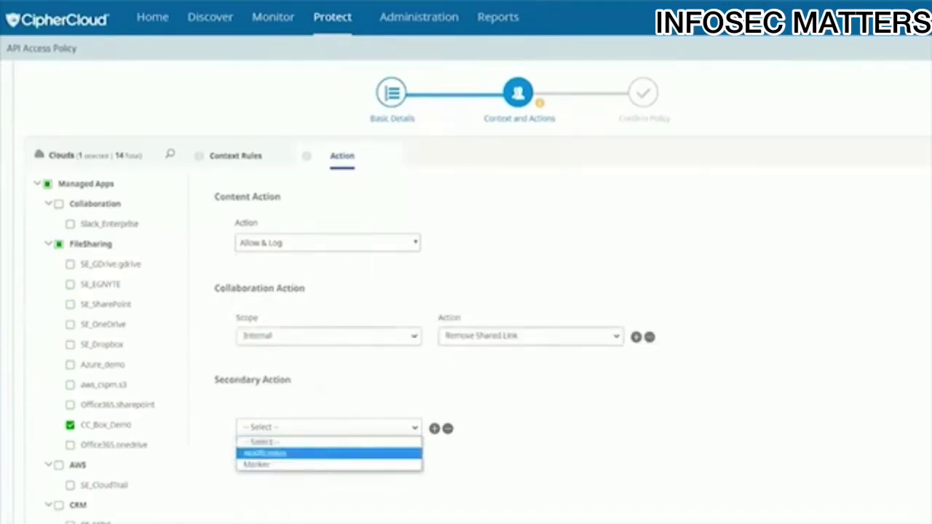
pyautogui.click(319, 454)
pyautogui.click(518, 431)
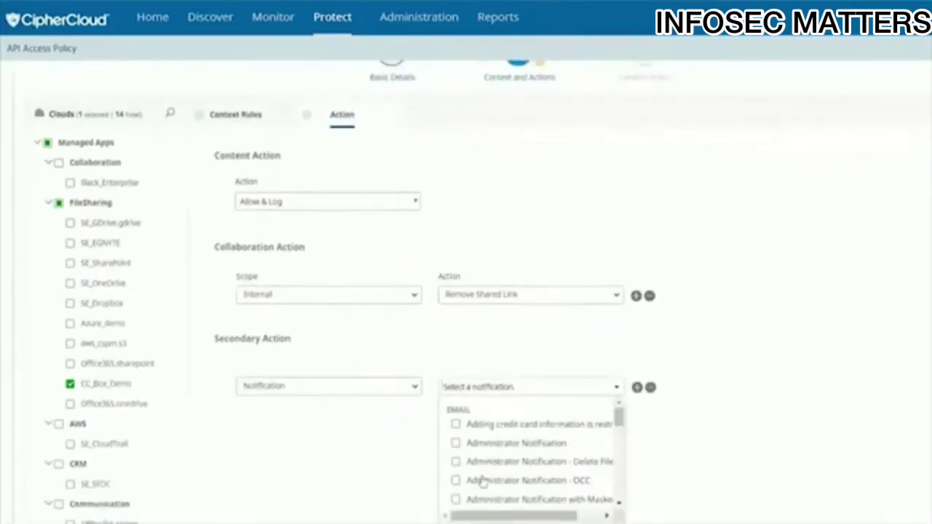
pyautogui.click(454, 443)
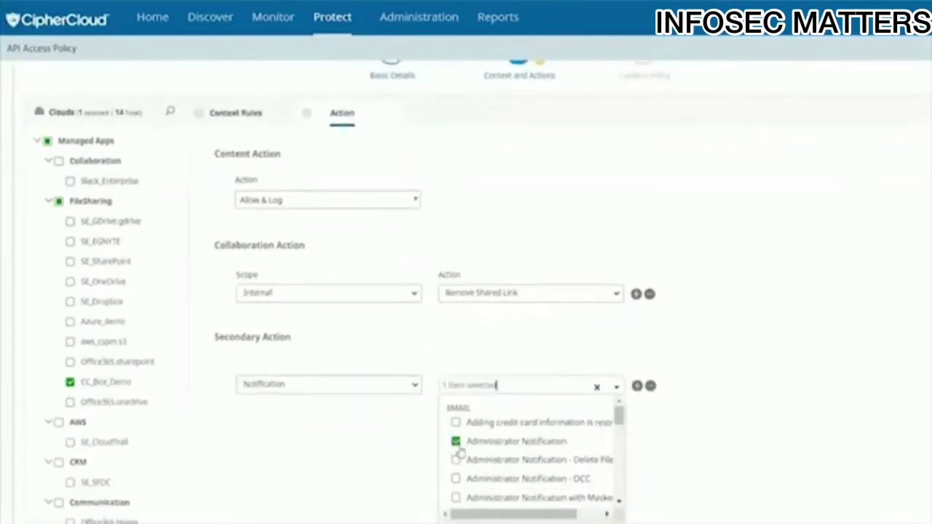
pyautogui.click(393, 444)
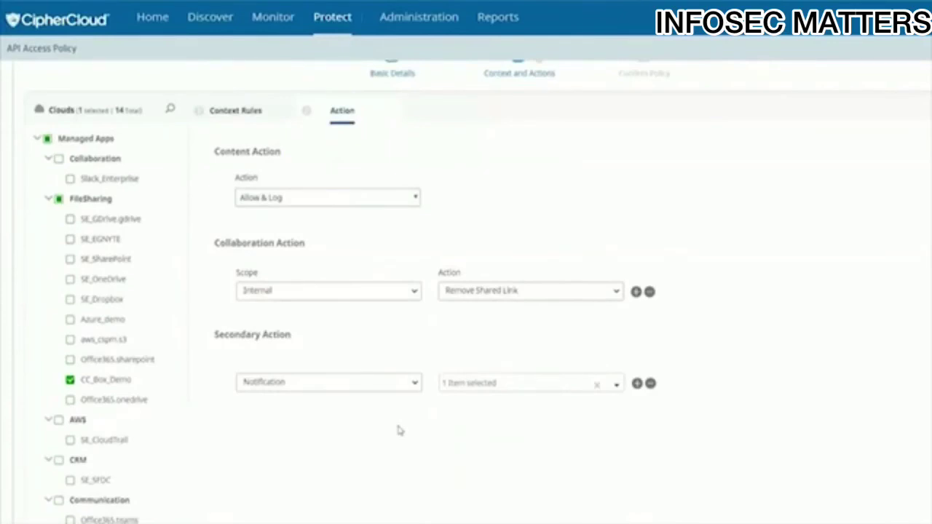
pyautogui.scroll(-3, 399, 430)
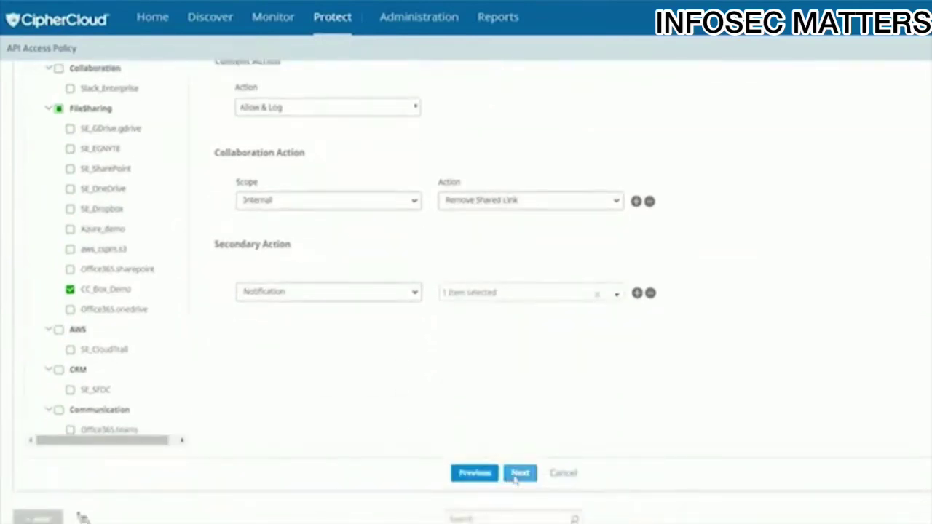
pyautogui.click(521, 474)
pyautogui.scroll(1, 522, 478)
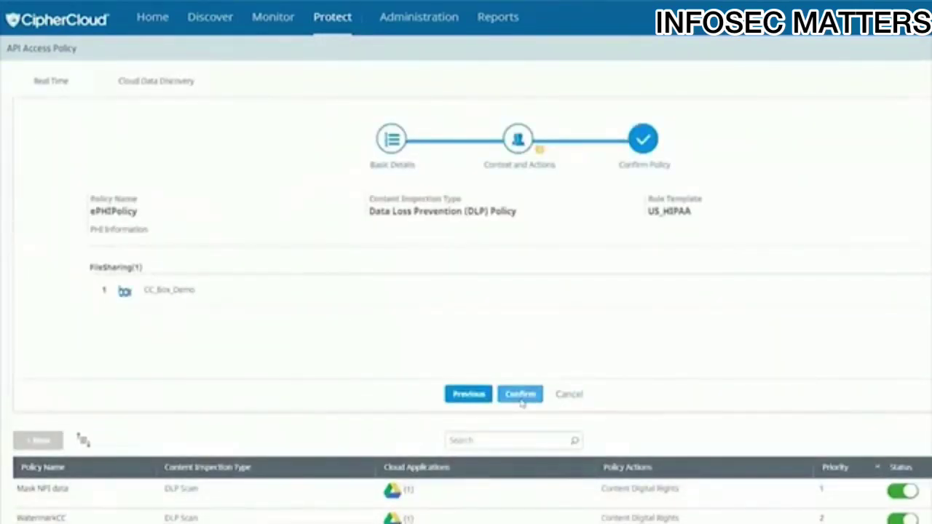
# - Confirm and save the ePHIPolicy policy
pyautogui.click(519, 395)
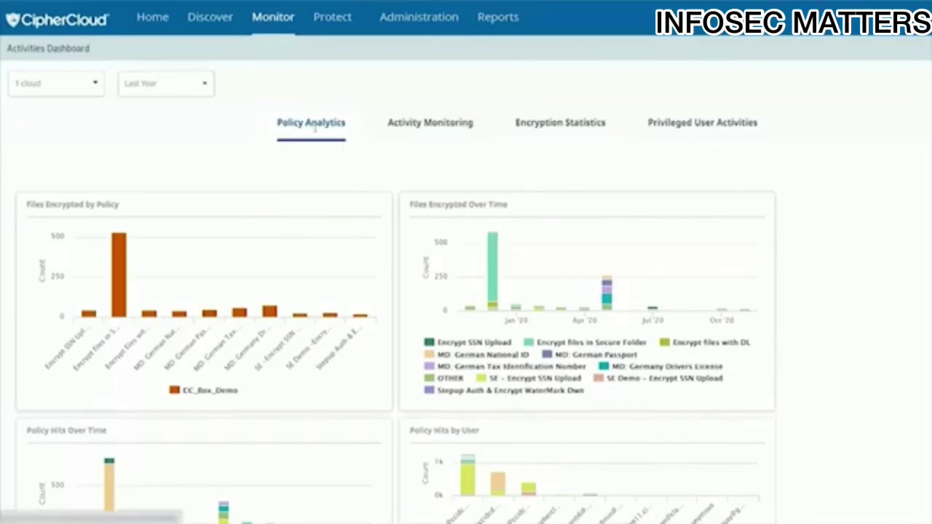
# - Drill from the HIPAA content remove sharing link bar in External Collaborator Hits by Cloud into its 4 audit log events
pyautogui.scroll(-1, 364, 173)
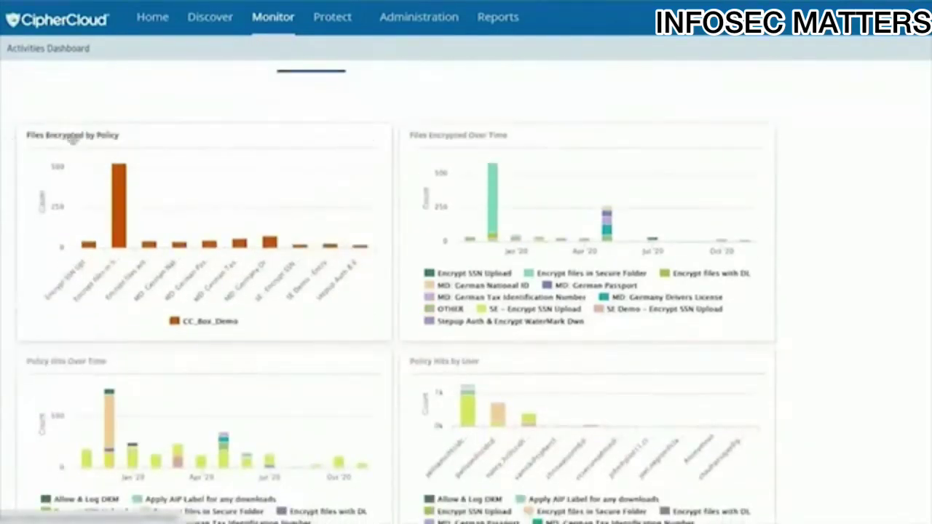
pyautogui.scroll(-1, 417, 275)
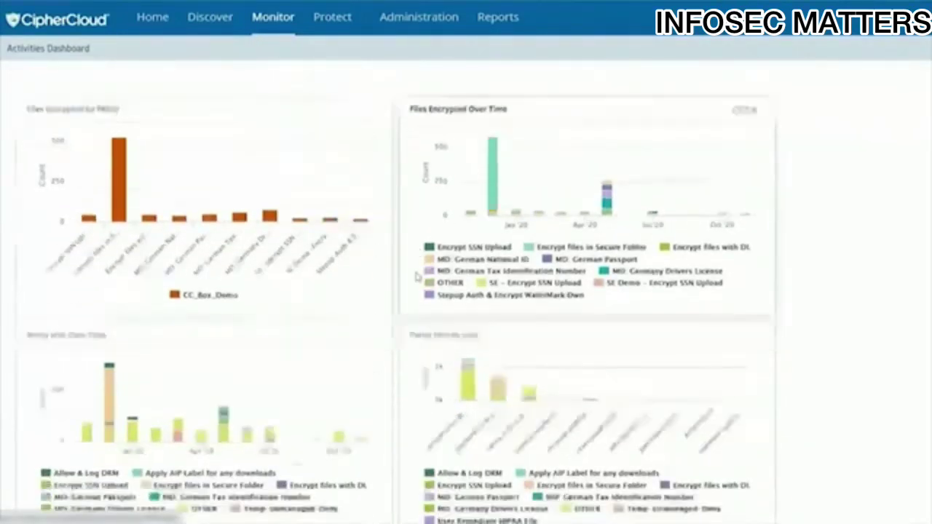
pyautogui.scroll(-3, 417, 277)
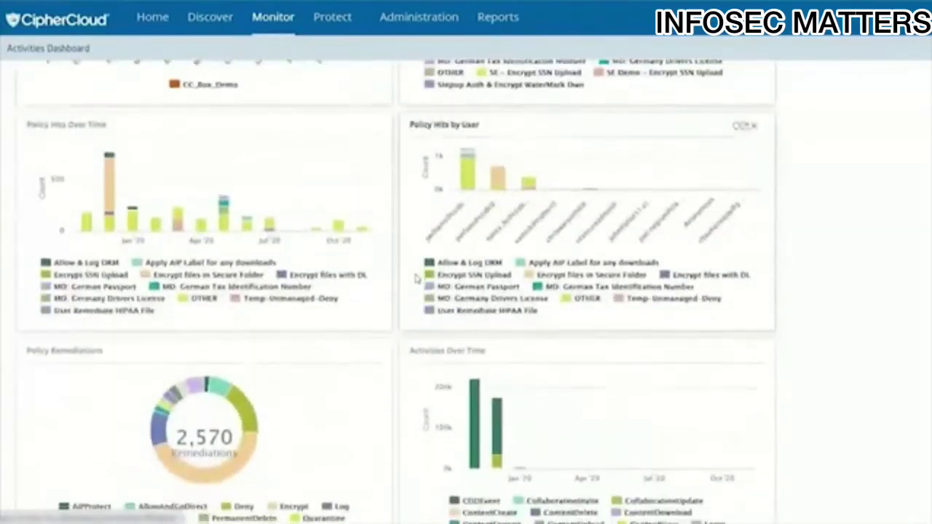
pyautogui.scroll(-3, 417, 276)
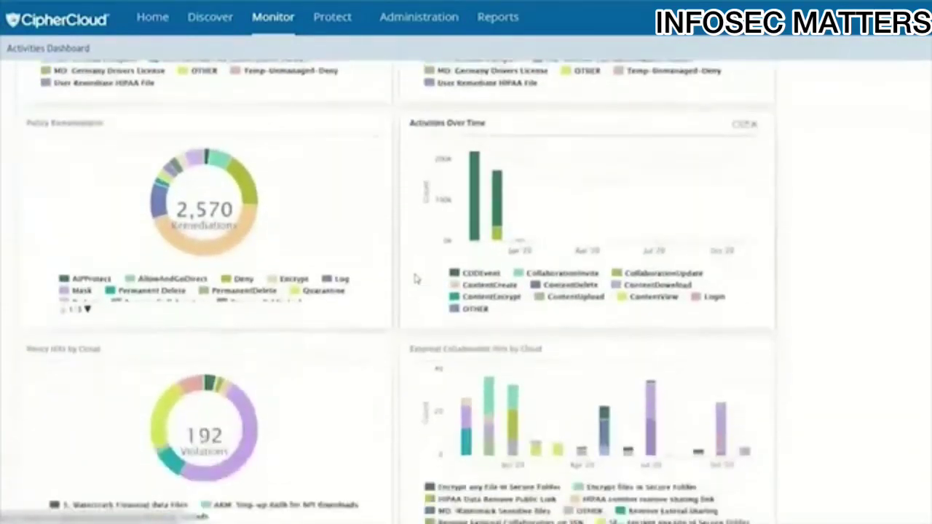
pyautogui.scroll(-3, 416, 278)
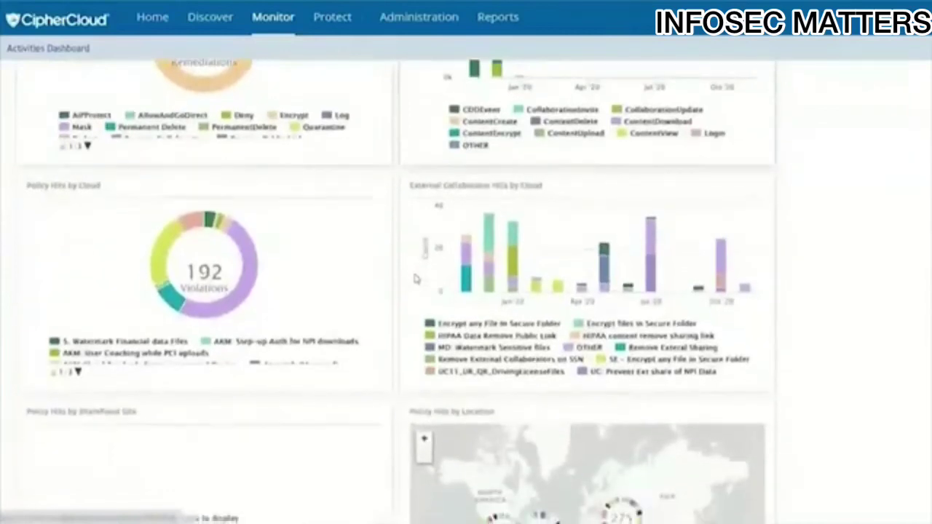
pyautogui.moveTo(489, 244)
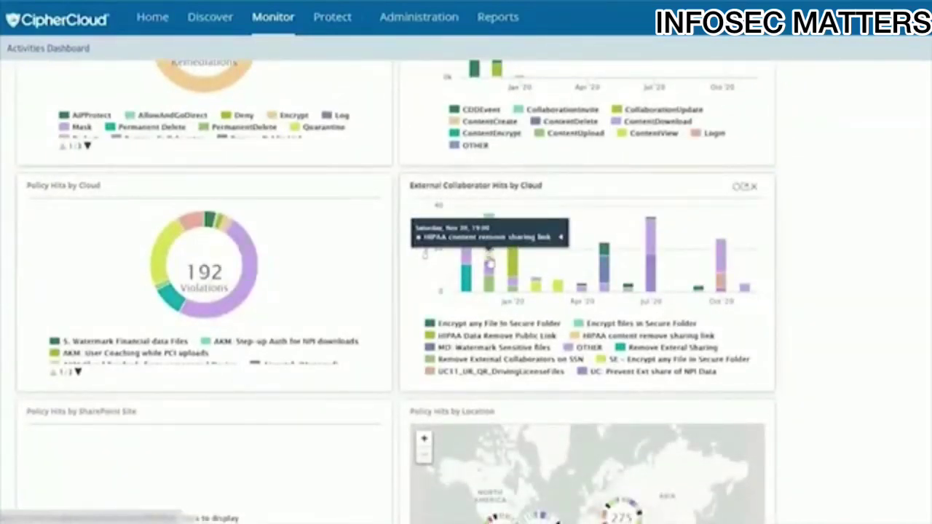
pyautogui.click(490, 263)
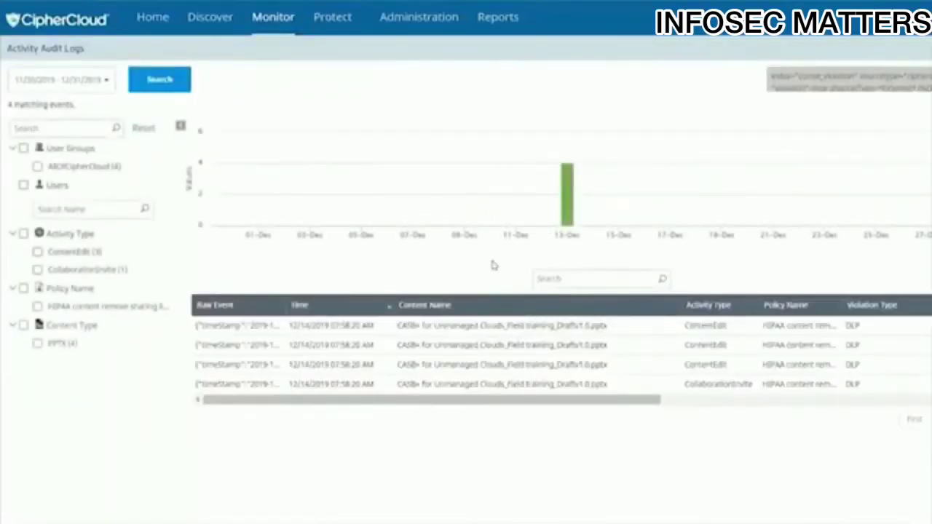
pyautogui.moveTo(253, 330)
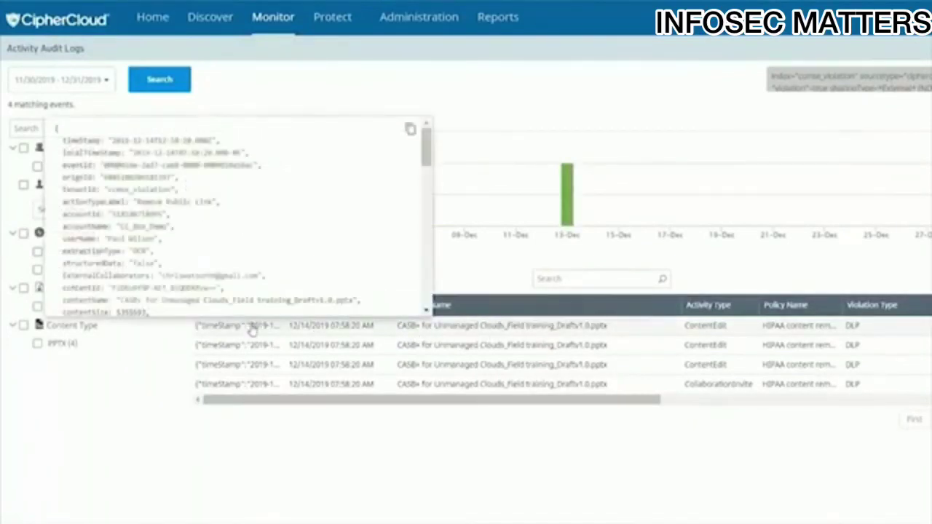